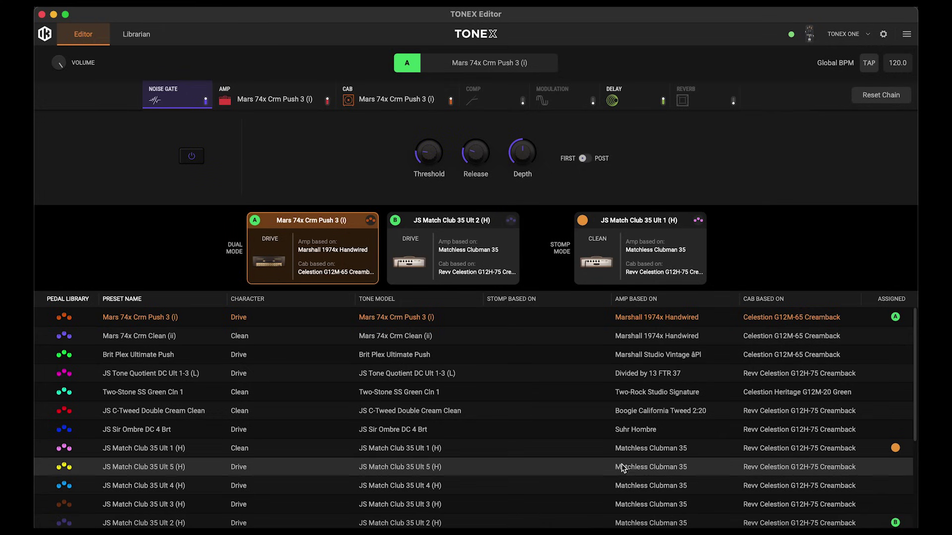
Import all ten JS Vicious Kitty DC preset files from their Finder folder into the Librarian's software library.
{"action": "left_click", "coordinate": [130, 45]}
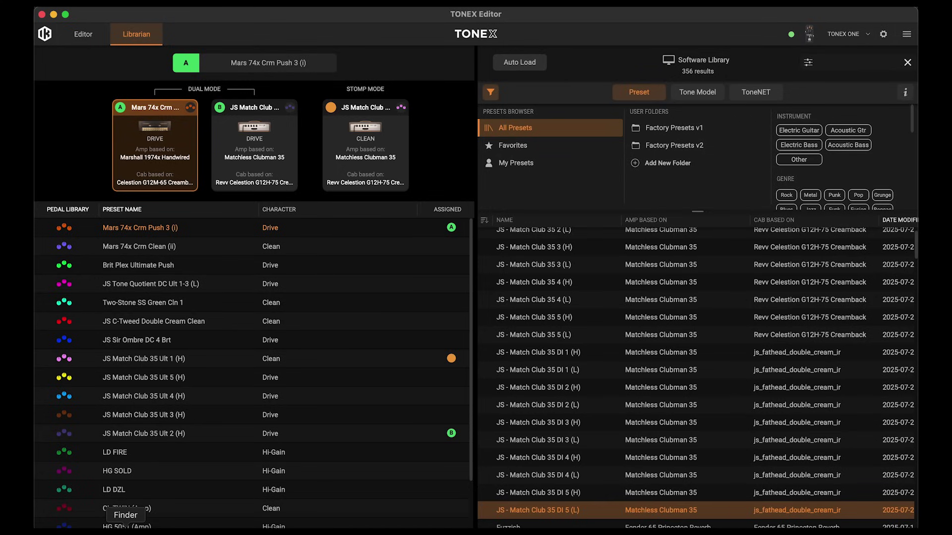
{"action": "left_click", "coordinate": [125, 527]}
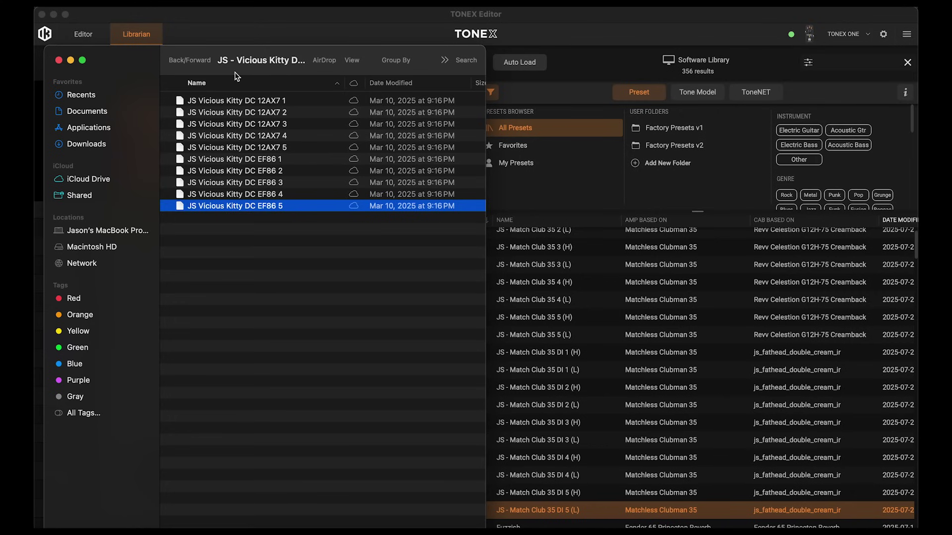
{"action": "left_click", "coordinate": [263, 275]}
{"action": "left_click", "coordinate": [264, 102]}
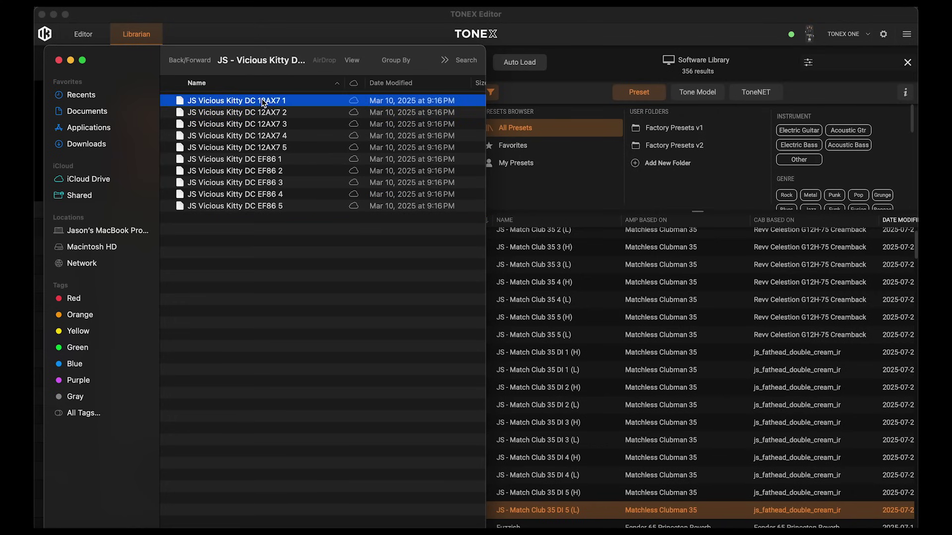
{"action": "left_click", "coordinate": [263, 205], "text": "shift"}
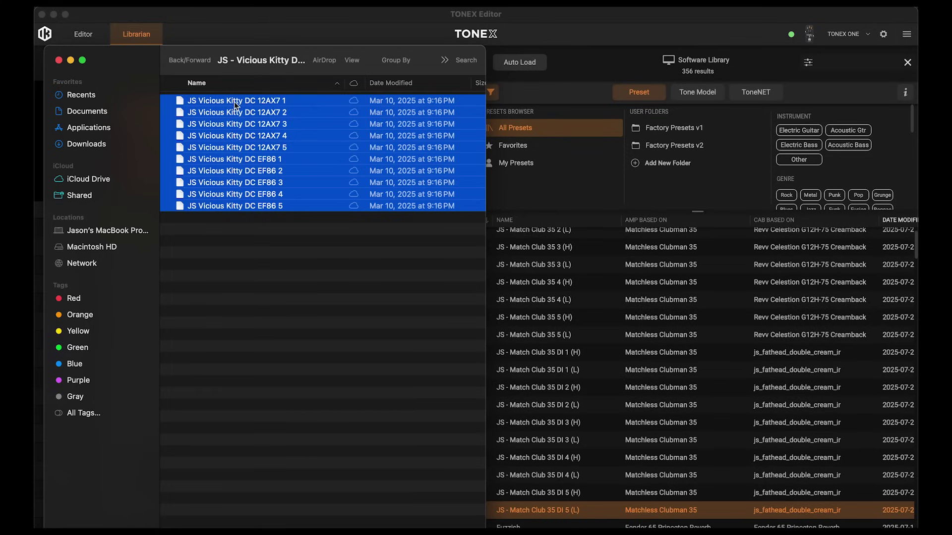
{"action": "left_click_drag", "start_coordinate": [236, 105], "coordinate": [513, 252]}
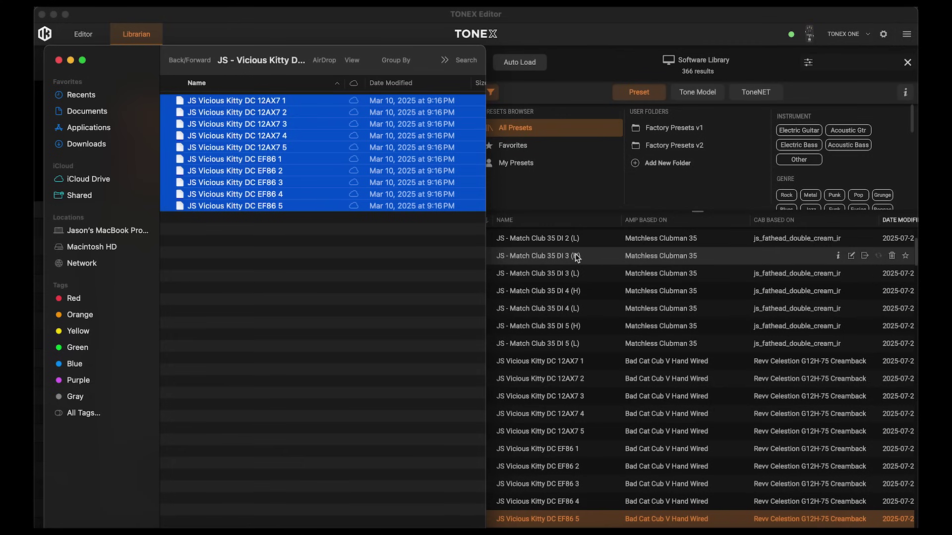
{"action": "left_click", "coordinate": [532, 21]}
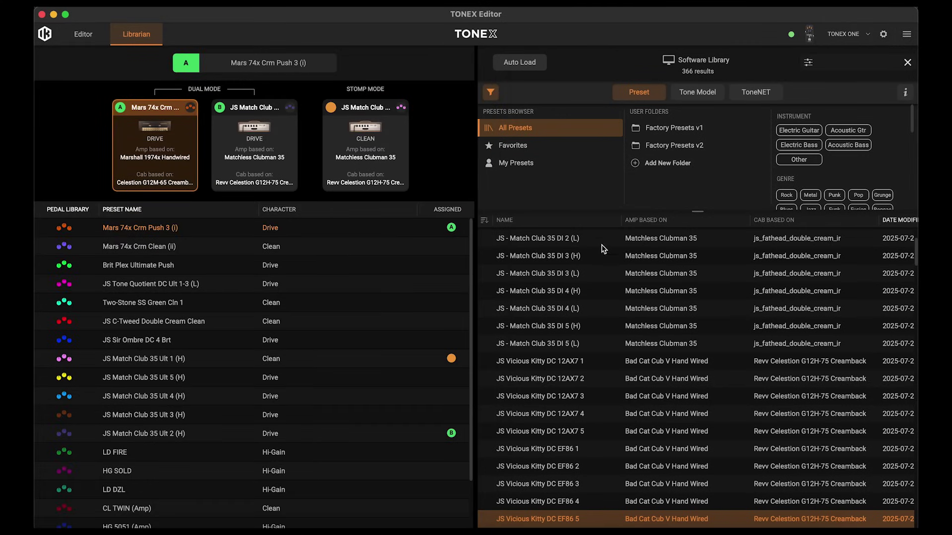
Sort the software library presets by date modified, newest first, and select JS Vicious Kitty DC 12AX7 1.
{"action": "scroll", "coordinate": [832, 288], "scroll_direction": "up", "scroll_amount": 3}
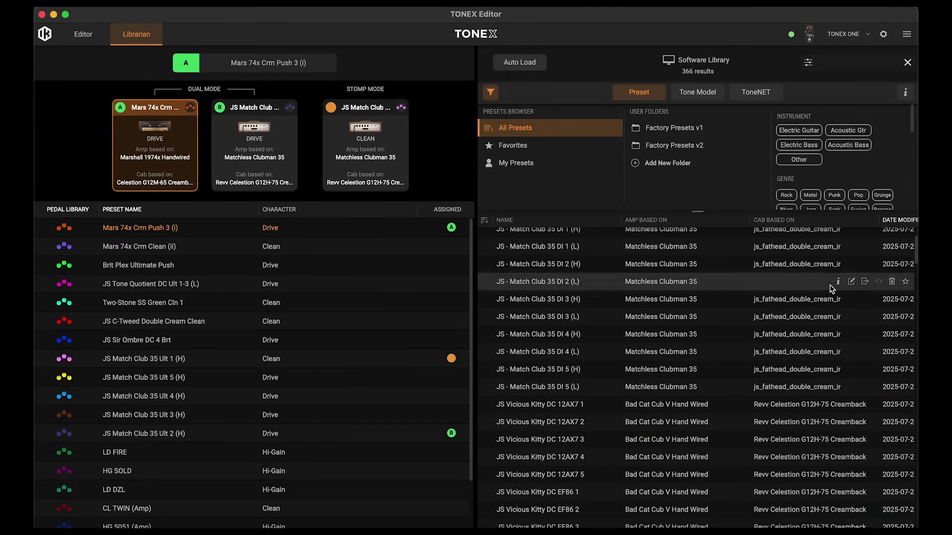
{"action": "left_click", "coordinate": [897, 221]}
{"action": "left_click", "coordinate": [892, 224]}
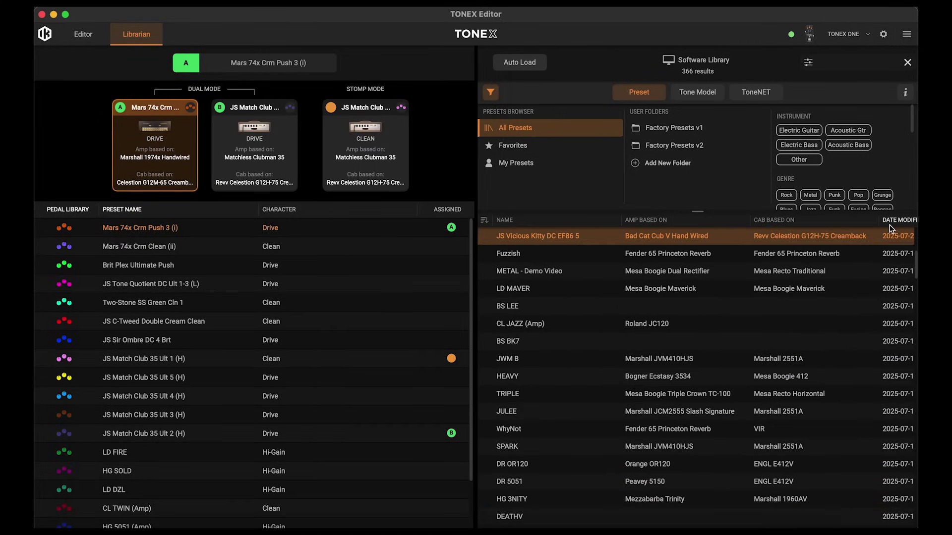
{"action": "scroll", "coordinate": [811, 308], "scroll_direction": "down", "scroll_amount": 1}
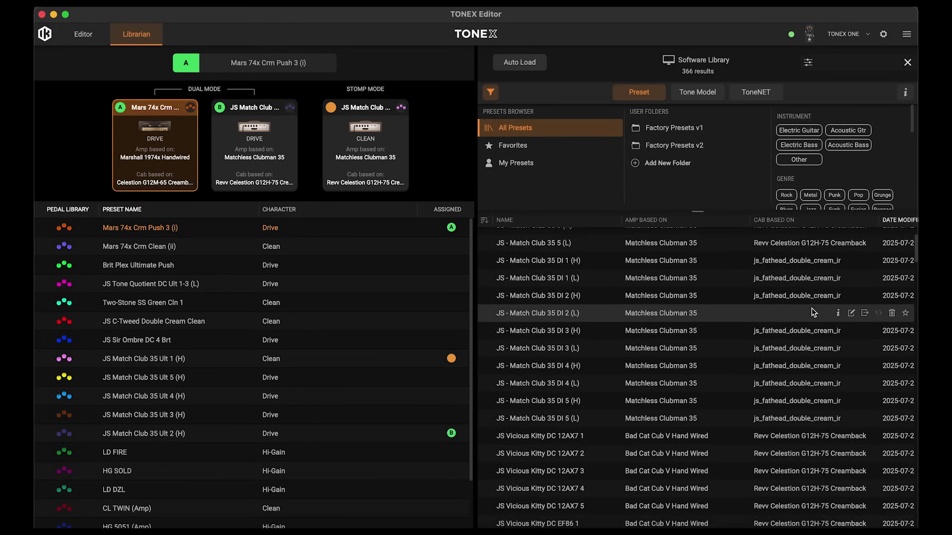
{"action": "scroll", "coordinate": [813, 313], "scroll_direction": "down", "scroll_amount": 5}
{"action": "left_click", "coordinate": [603, 304]}
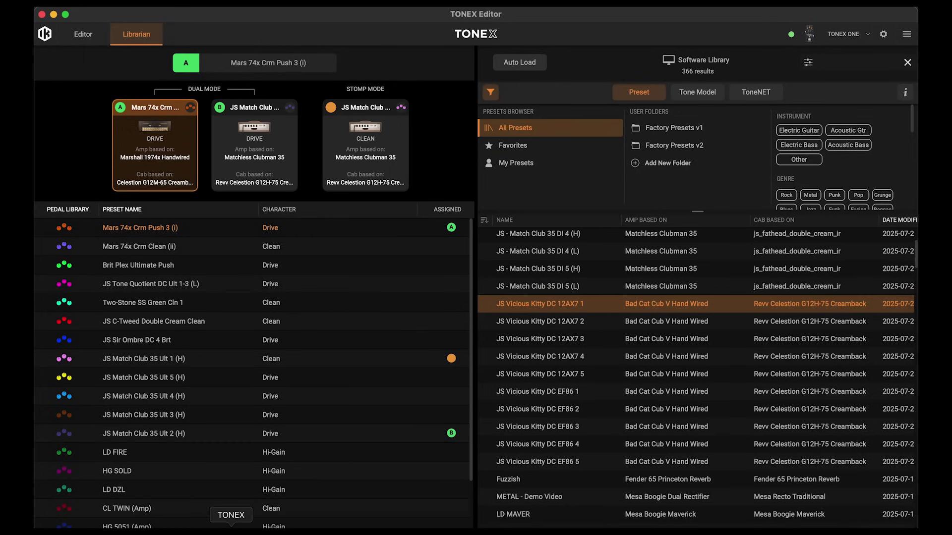
Look at the TONEX app's preset list and the Librarian's tone model list, ending on the preset list.
{"action": "left_click", "coordinate": [228, 528]}
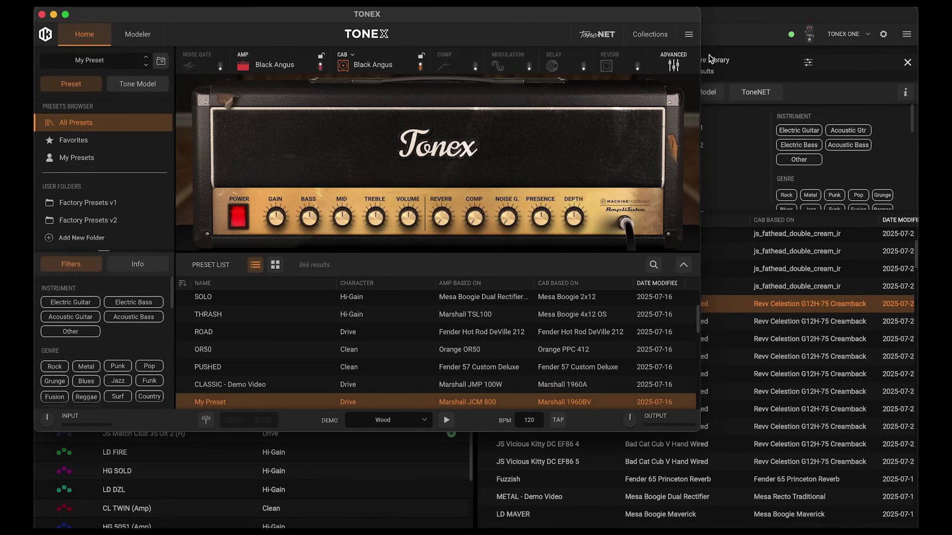
{"action": "left_click", "coordinate": [727, 19]}
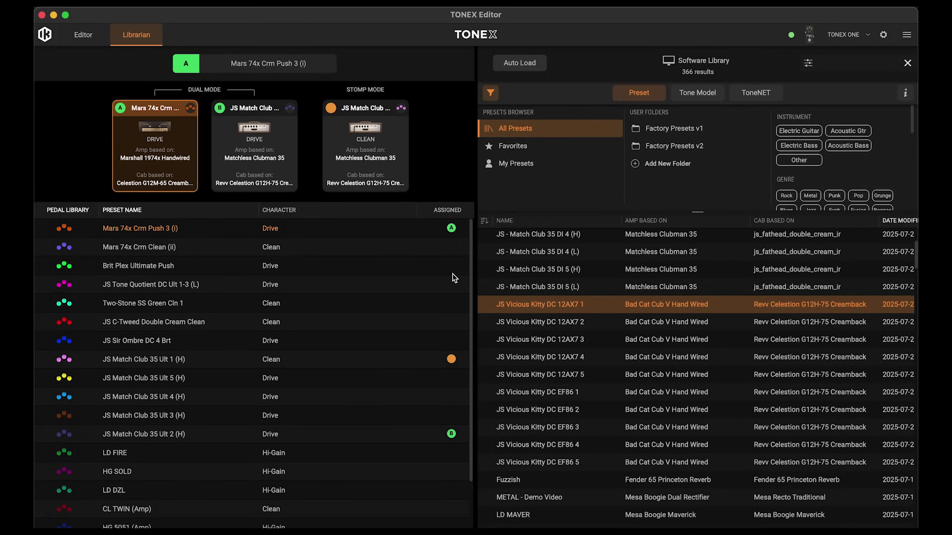
{"action": "mouse_move", "coordinate": [552, 312]}
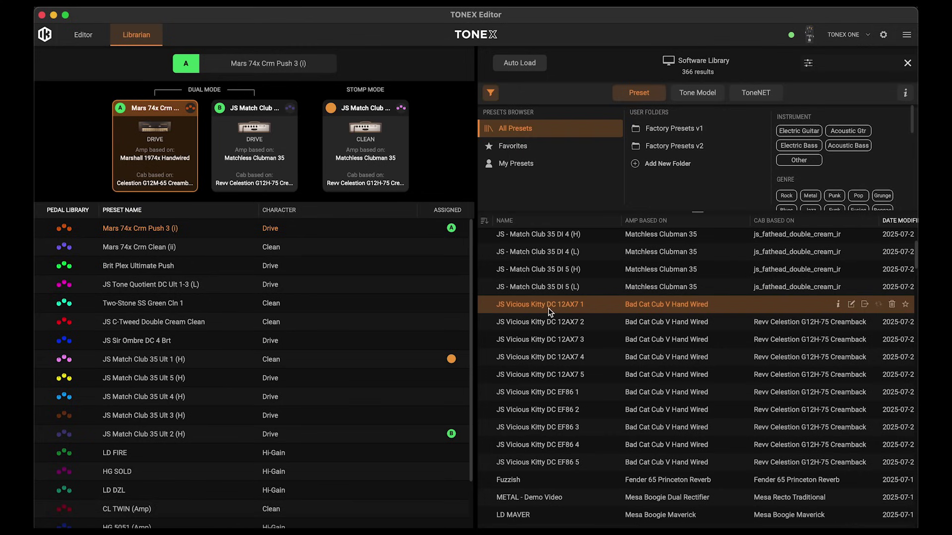
{"action": "key", "text": "Escape"}
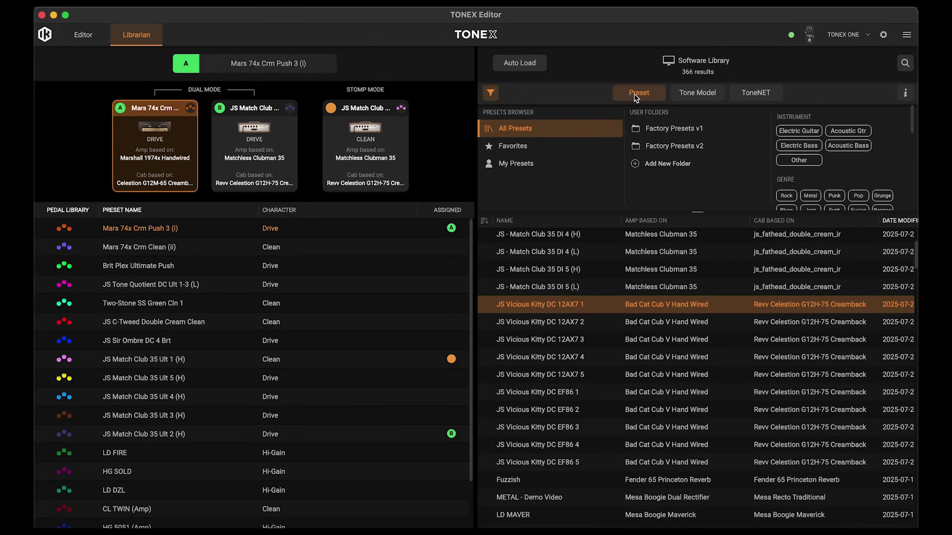
{"action": "left_click", "coordinate": [697, 93]}
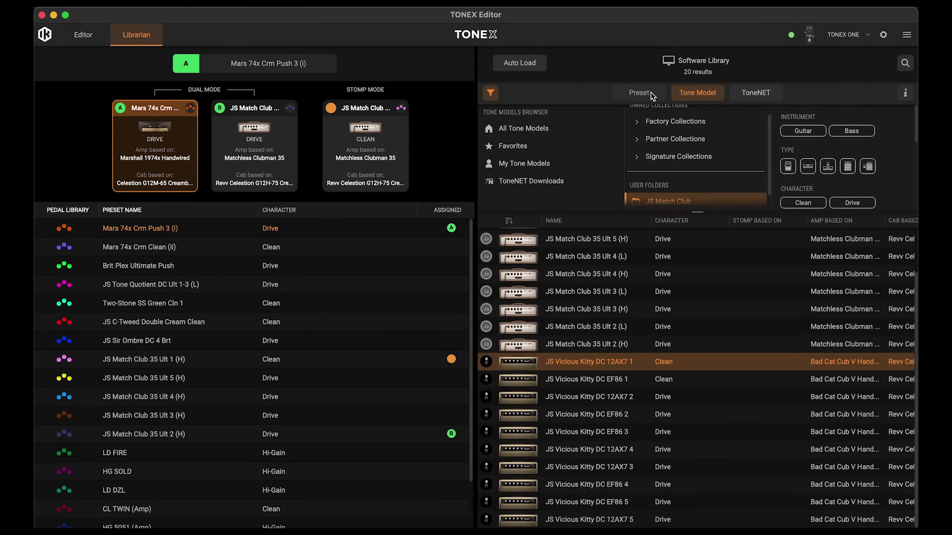
{"action": "left_click", "coordinate": [639, 93]}
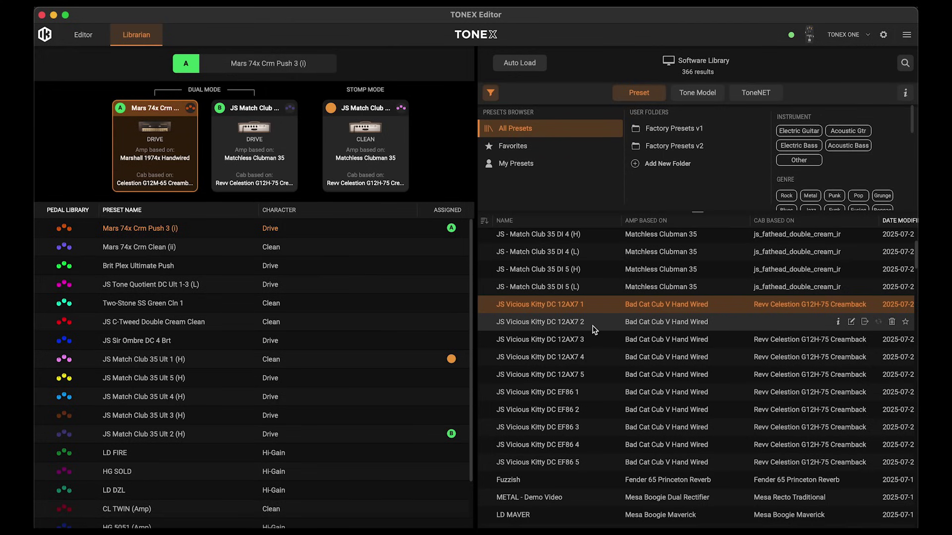
Load JS Vicious Kitty DC 12AX7 1 into dual-mode slot A and switch between the pedal's slots, ending on A.
{"action": "left_click_drag", "start_coordinate": [593, 326], "coordinate": [149, 228]}
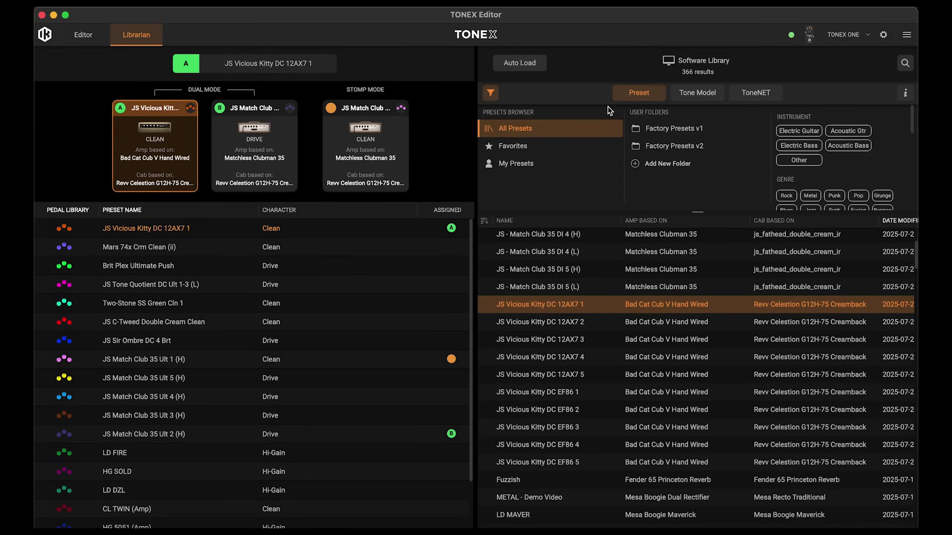
{"action": "left_click", "coordinate": [233, 157]}
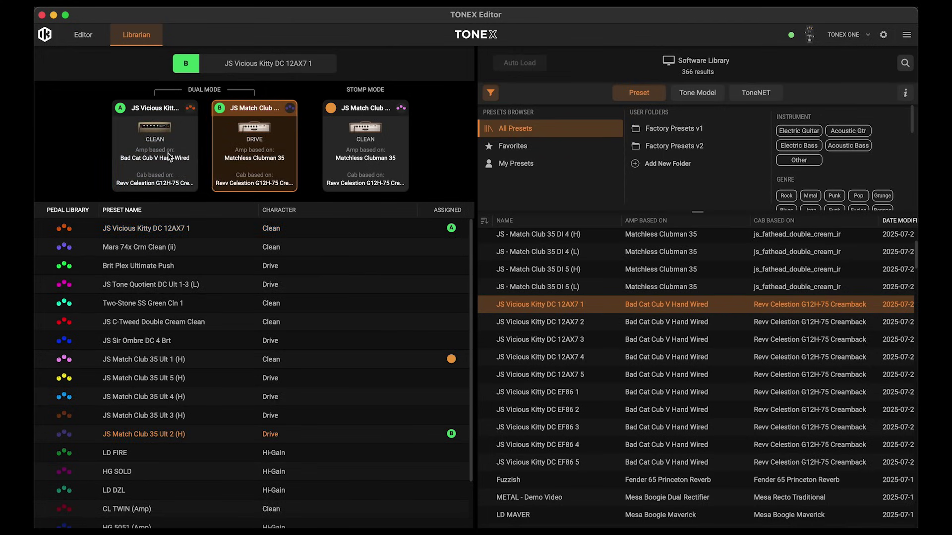
{"action": "left_click", "coordinate": [169, 157]}
{"action": "left_click", "coordinate": [335, 144]}
{"action": "left_click", "coordinate": [215, 160]}
{"action": "left_click", "coordinate": [175, 160]}
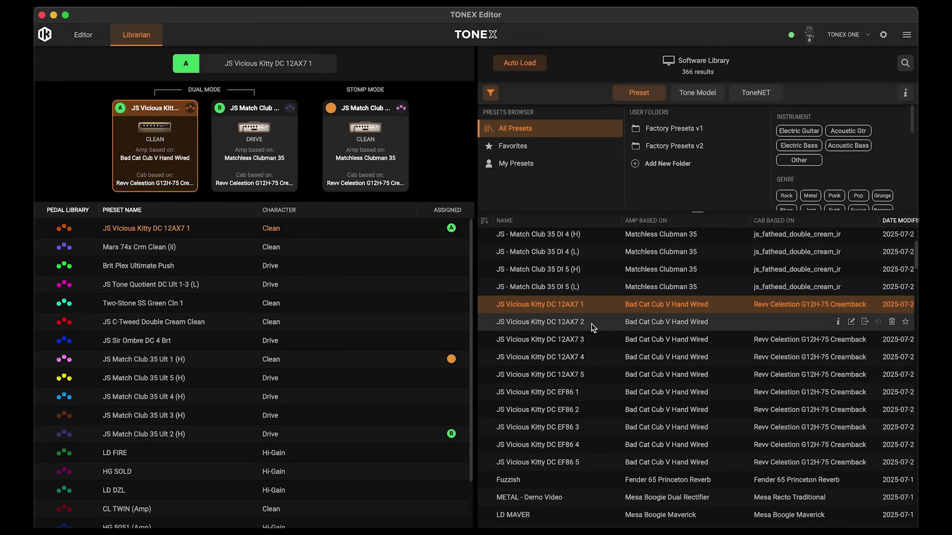
With Auto Load on, load JS Vicious Kitty DC EF86 1 into slot A and JS Vicious Kitty DC 12AX7 2 into slot B.
{"action": "left_click", "coordinate": [589, 400]}
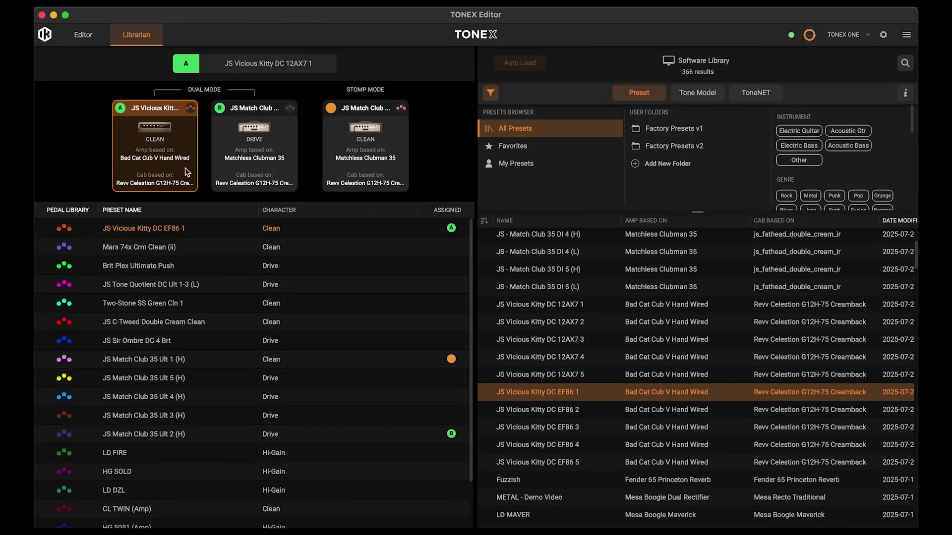
{"action": "left_click", "coordinate": [263, 163]}
{"action": "left_click", "coordinate": [569, 322]}
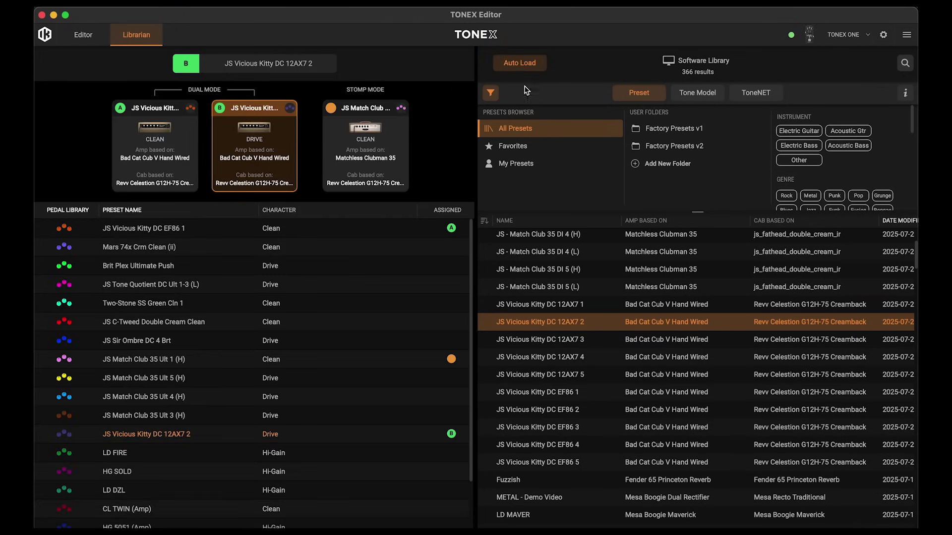
With Auto Load off, overwrite Brit Plex Ultimate Push with JS Vicious Kitty DC 12AX7 1 and slot A with JS Vicious Kitty DC 12AX7 3.
{"action": "left_click", "coordinate": [570, 306]}
{"action": "left_click", "coordinate": [582, 339]}
{"action": "left_click", "coordinate": [585, 357]}
{"action": "left_click", "coordinate": [584, 340]}
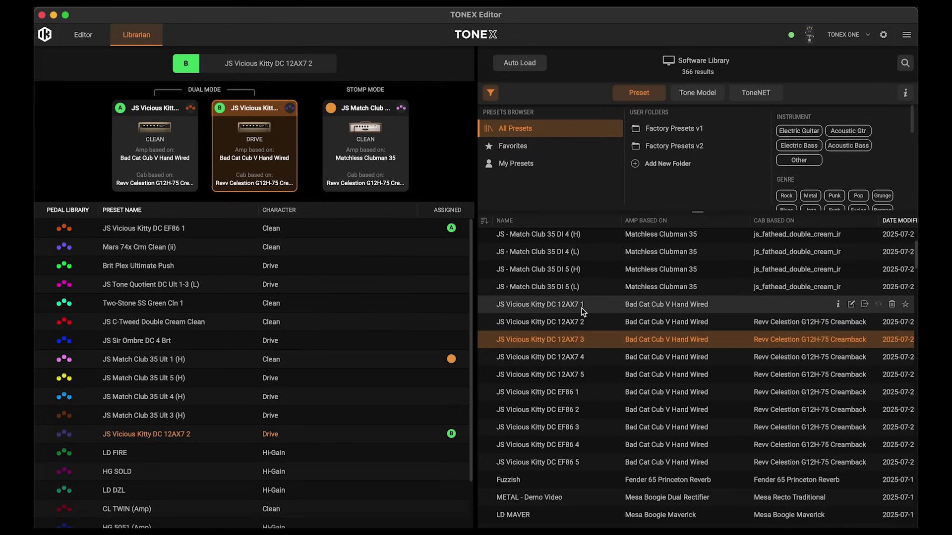
{"action": "left_click", "coordinate": [599, 311]}
{"action": "left_click_drag", "start_coordinate": [603, 311], "coordinate": [257, 260]}
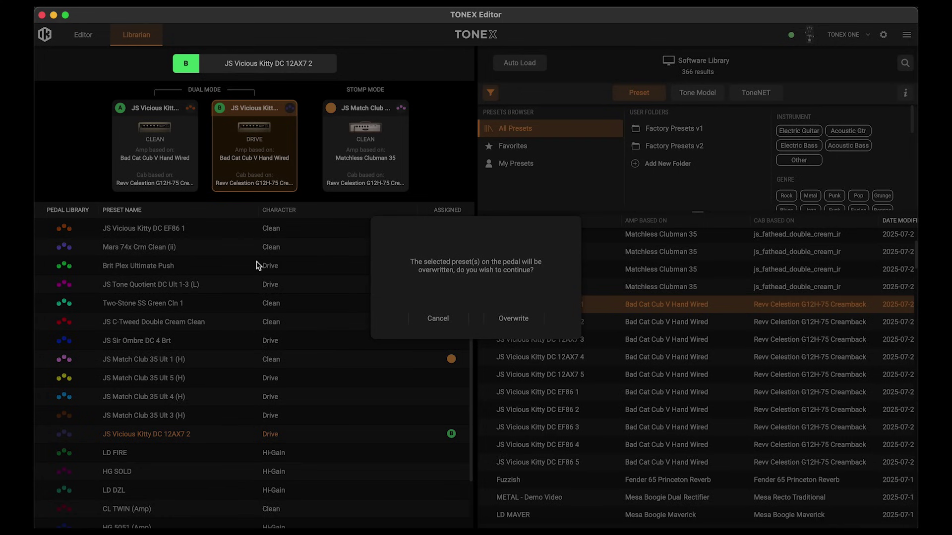
{"action": "left_click", "coordinate": [495, 315]}
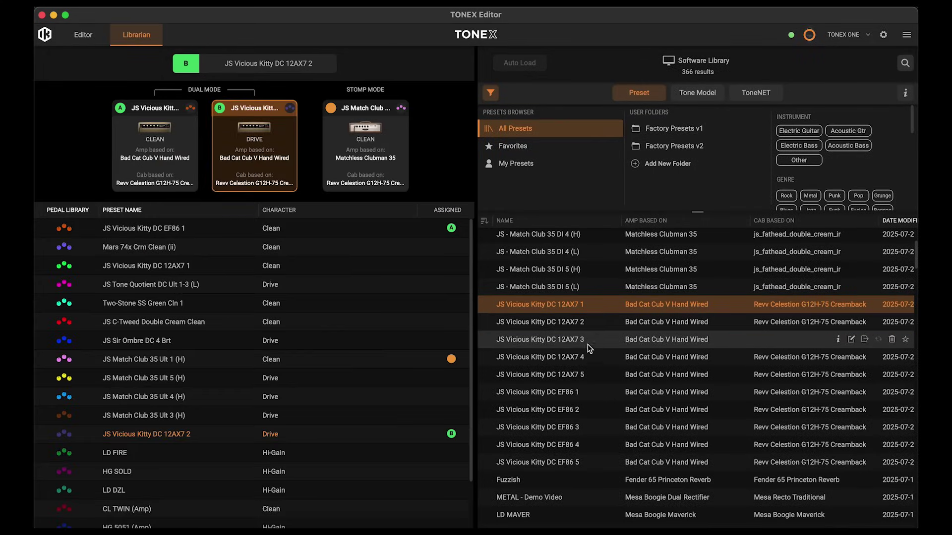
{"action": "left_click_drag", "start_coordinate": [588, 342], "coordinate": [168, 147]}
{"action": "left_click", "coordinate": [511, 318]}
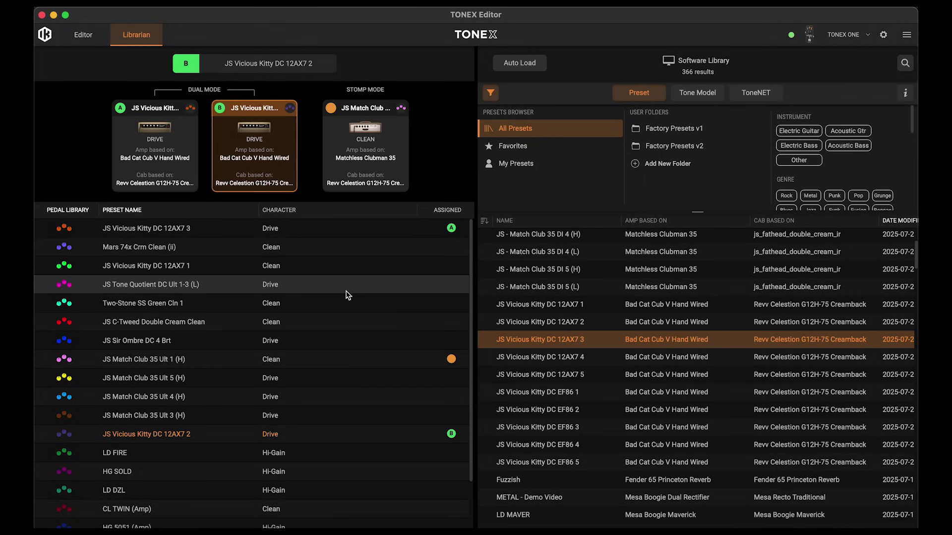
Auto-load JS - Match Club 35 DI 4 (L) into slot B and replace it with JS - Match Club 35 DI 5 (H).
{"action": "left_click", "coordinate": [213, 229]}
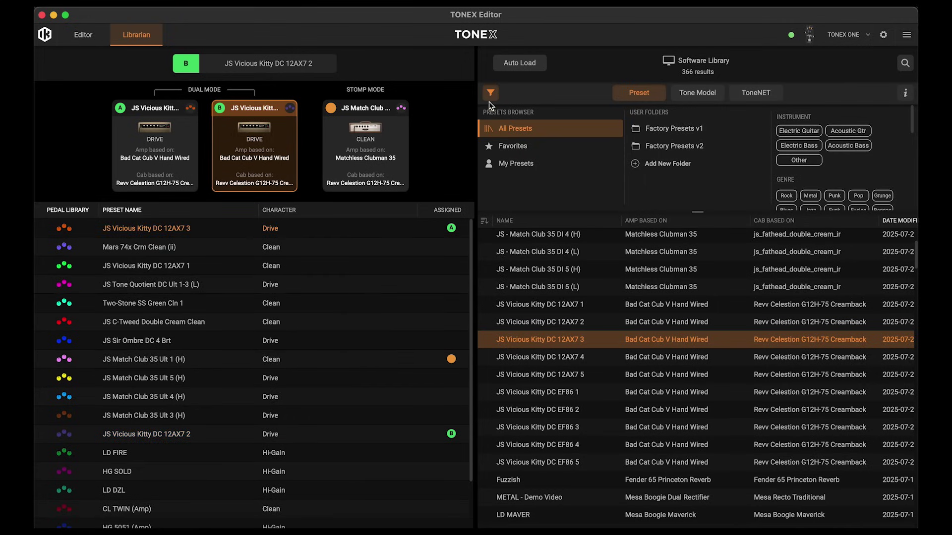
{"action": "left_click", "coordinate": [575, 253]}
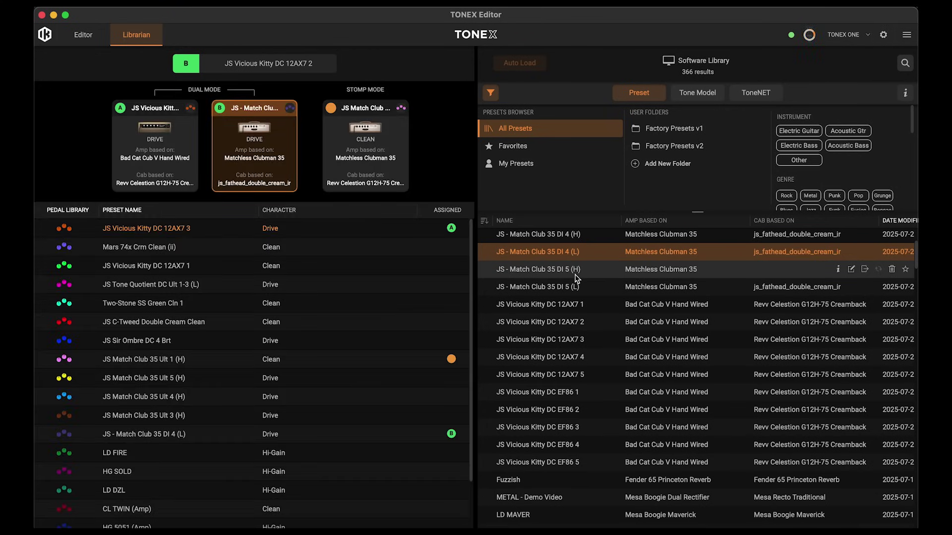
{"action": "left_click", "coordinate": [574, 274]}
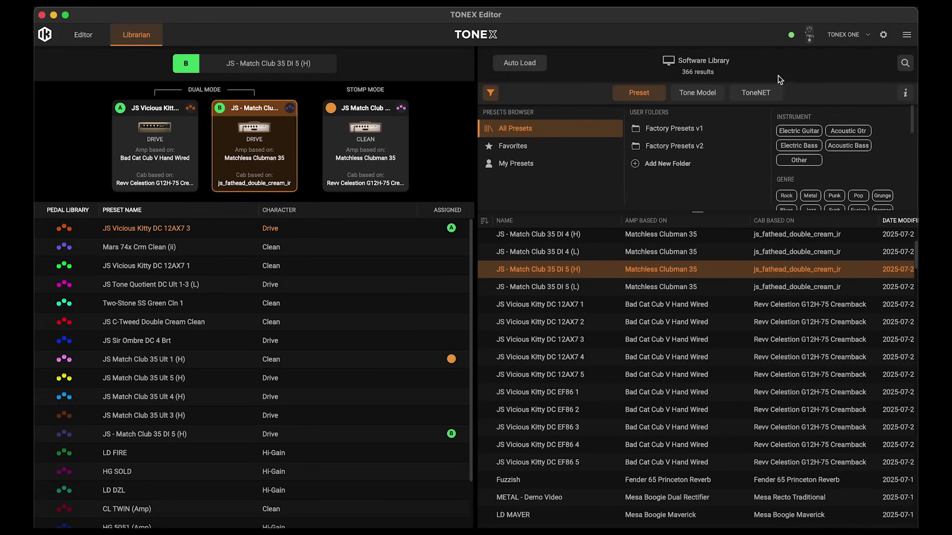
Show the ToneNET tone models and limit the search to the Creator field only.
{"action": "left_click", "coordinate": [754, 99]}
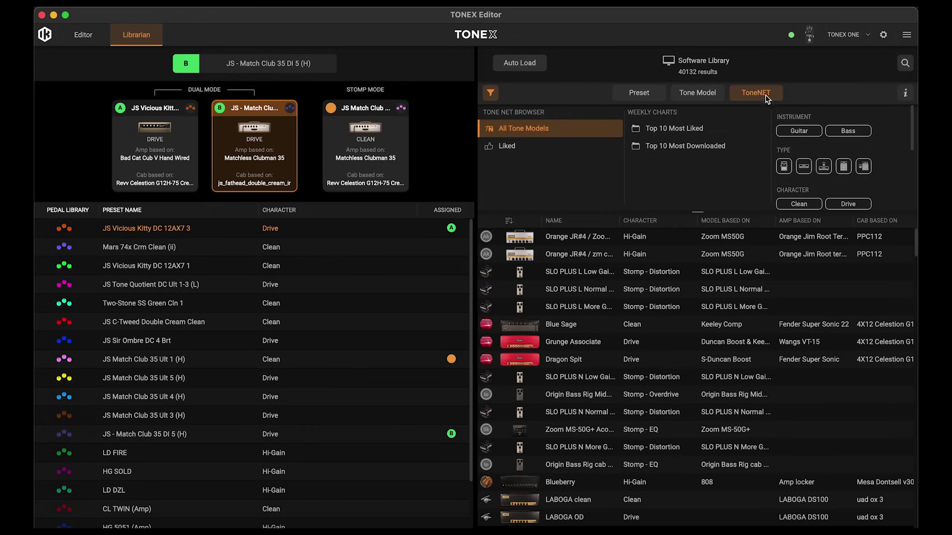
{"action": "left_click", "coordinate": [902, 64]}
{"action": "left_click", "coordinate": [808, 63]}
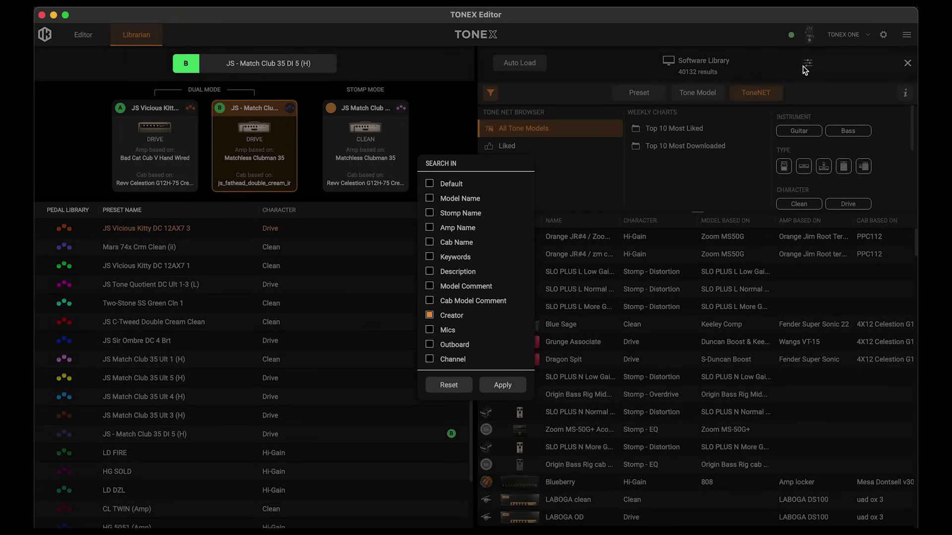
{"action": "left_click", "coordinate": [429, 184]}
{"action": "left_click", "coordinate": [430, 198]}
{"action": "left_click", "coordinate": [430, 213]}
{"action": "left_click", "coordinate": [429, 228]}
{"action": "left_click", "coordinate": [430, 228]}
{"action": "left_click", "coordinate": [430, 213]}
{"action": "left_click", "coordinate": [430, 198]}
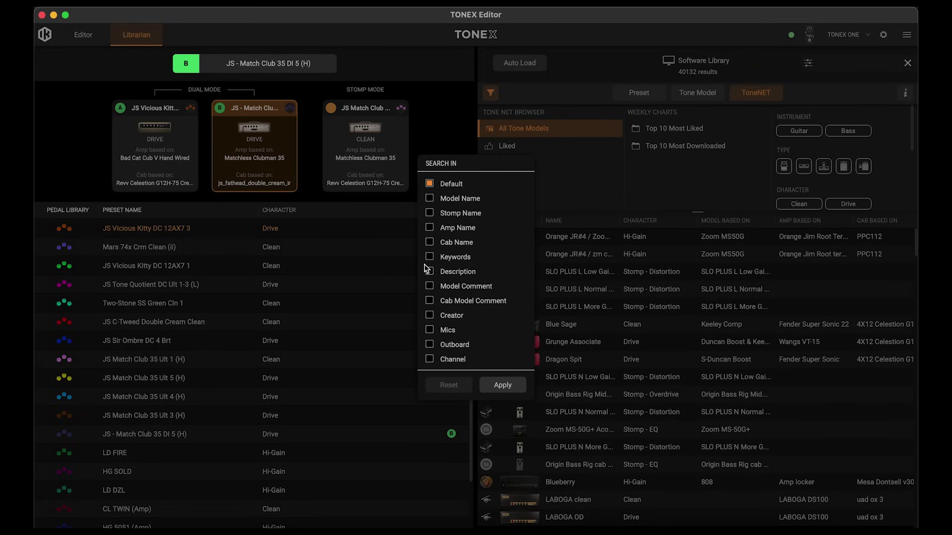
{"action": "left_click", "coordinate": [429, 316]}
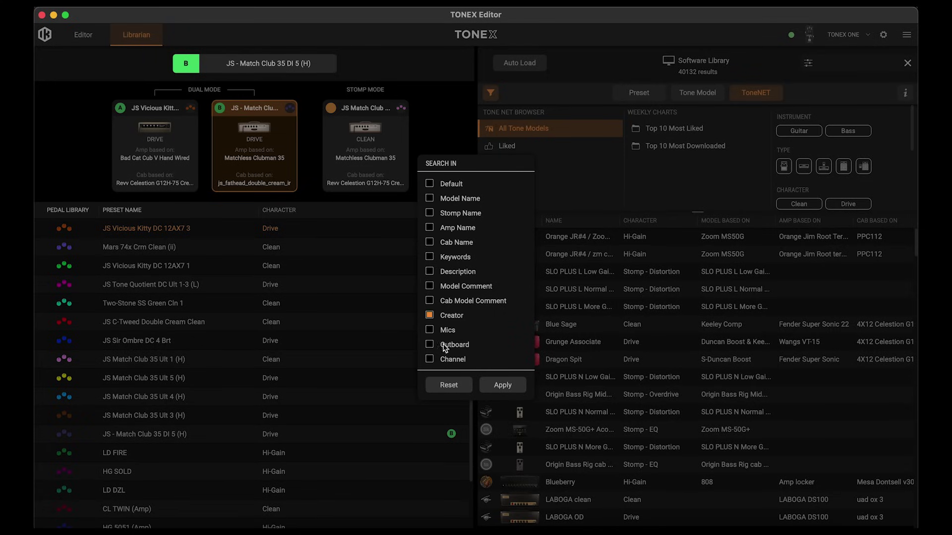
{"action": "left_click", "coordinate": [507, 389]}
Search ToneNET for tone models by the creator's name and browse the matching list.
{"action": "left_click", "coordinate": [830, 69]}
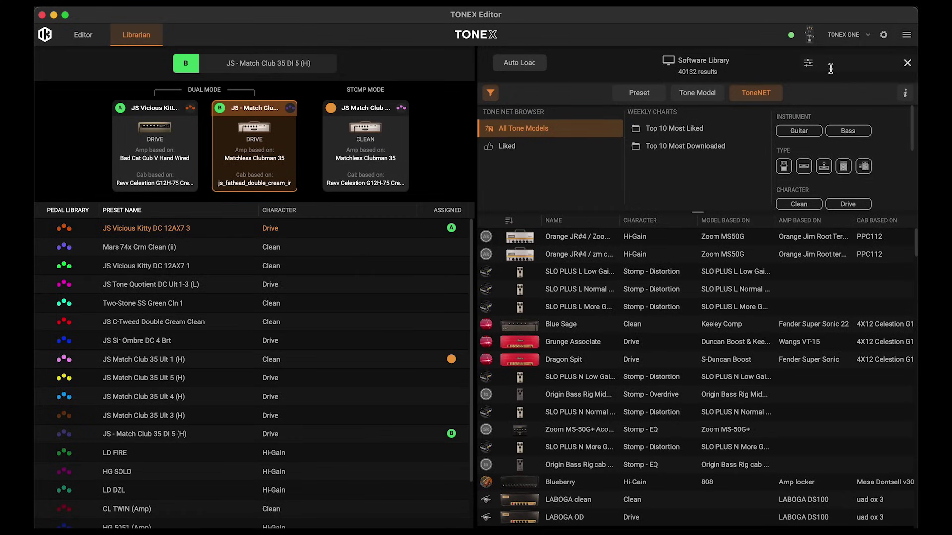
{"action": "type", "text": "sadies"}
{"action": "key", "text": "Return"}
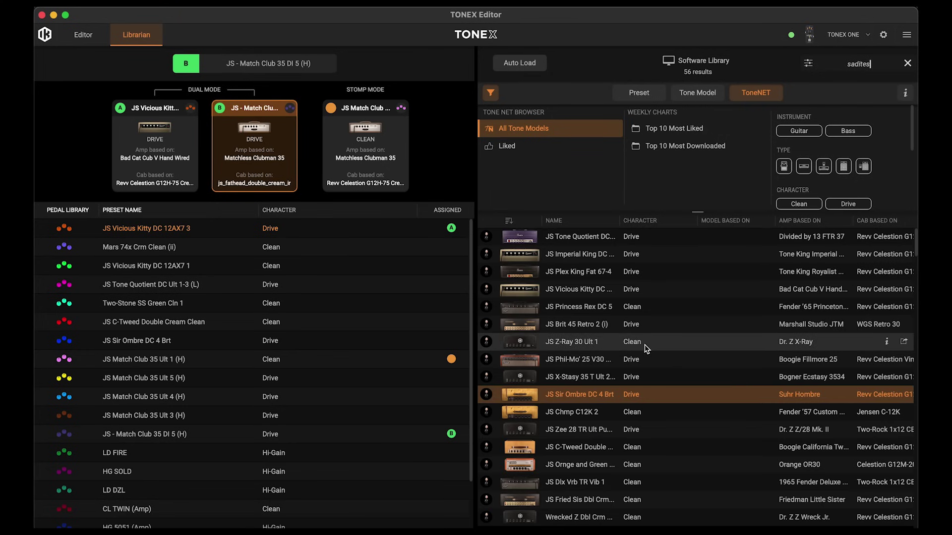
{"action": "scroll", "coordinate": [644, 347], "scroll_direction": "up", "scroll_amount": 5}
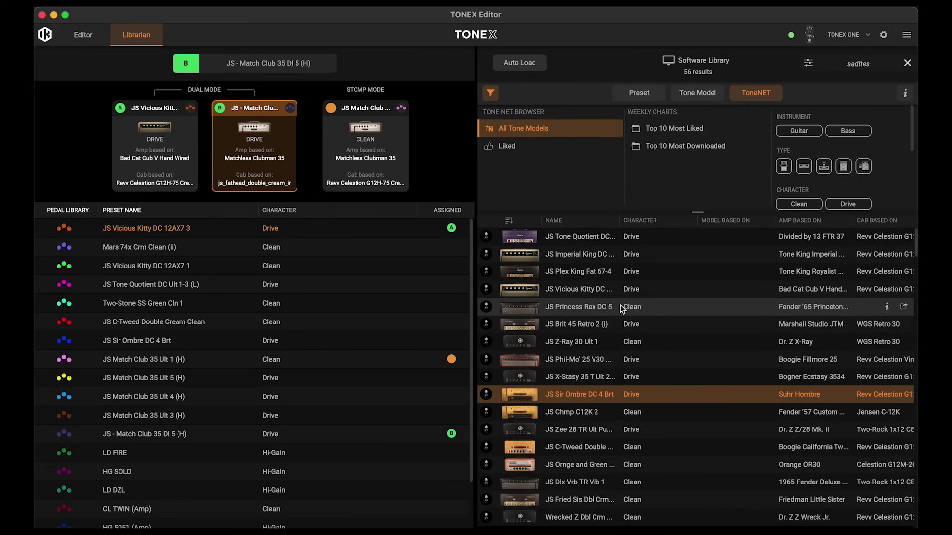
Overwrite the pedal library's first preset with the ToneNET tone model JS Tone Quotient DC Ult 1-3 (L) and activate slot A.
{"action": "left_click", "coordinate": [596, 238]}
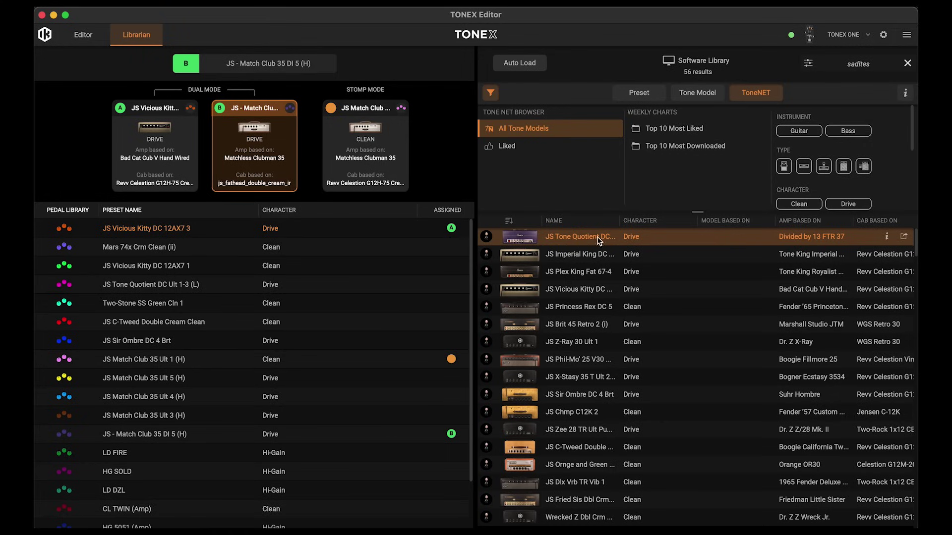
{"action": "left_click_drag", "start_coordinate": [619, 220], "coordinate": [227, 234]}
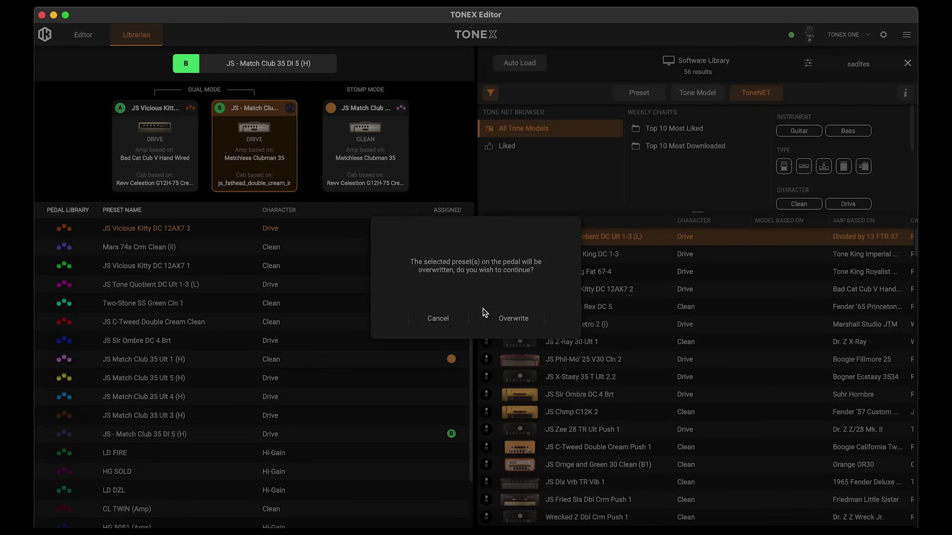
{"action": "left_click", "coordinate": [485, 314]}
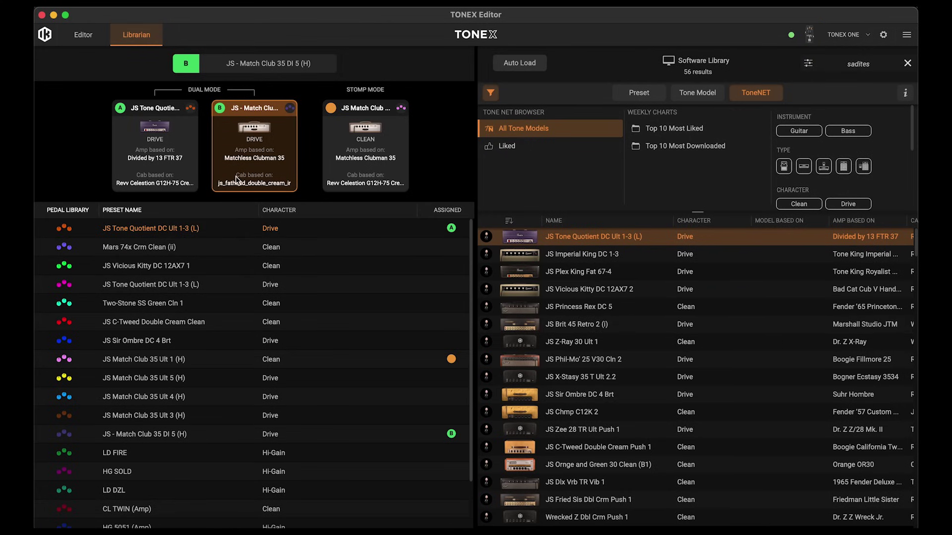
{"action": "left_click", "coordinate": [157, 167]}
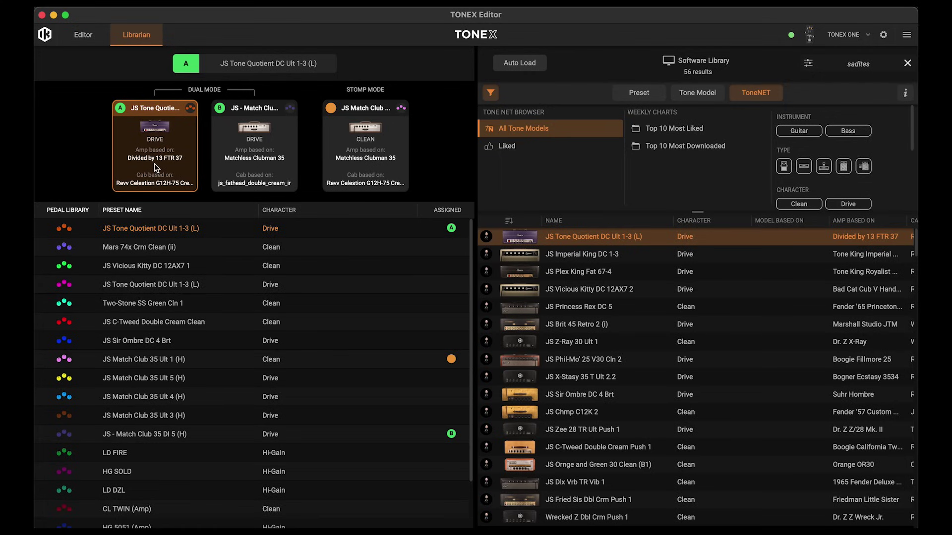
Edit the slot A preset by turning on its Reverb, Delay and Comp effects.
{"action": "left_click", "coordinate": [87, 36]}
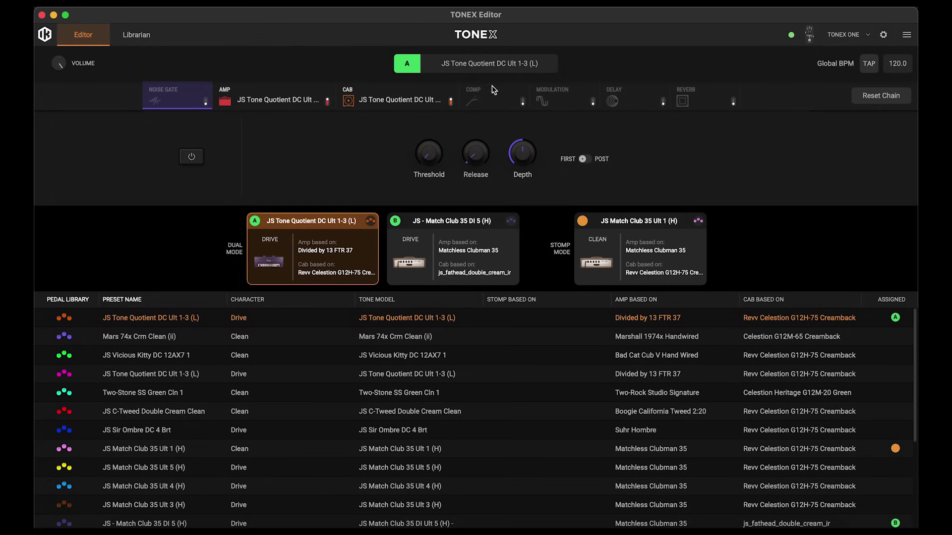
{"action": "left_click", "coordinate": [682, 104]}
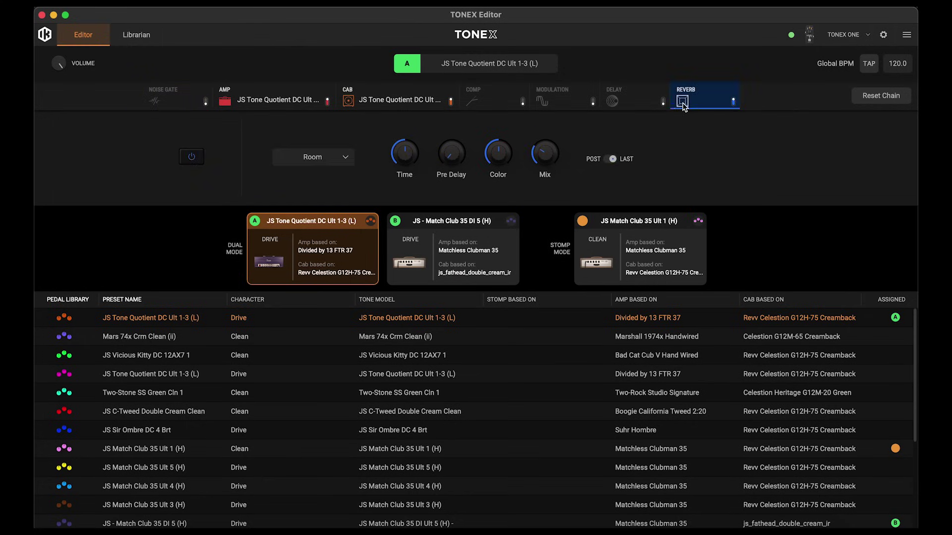
{"action": "left_click", "coordinate": [647, 101]}
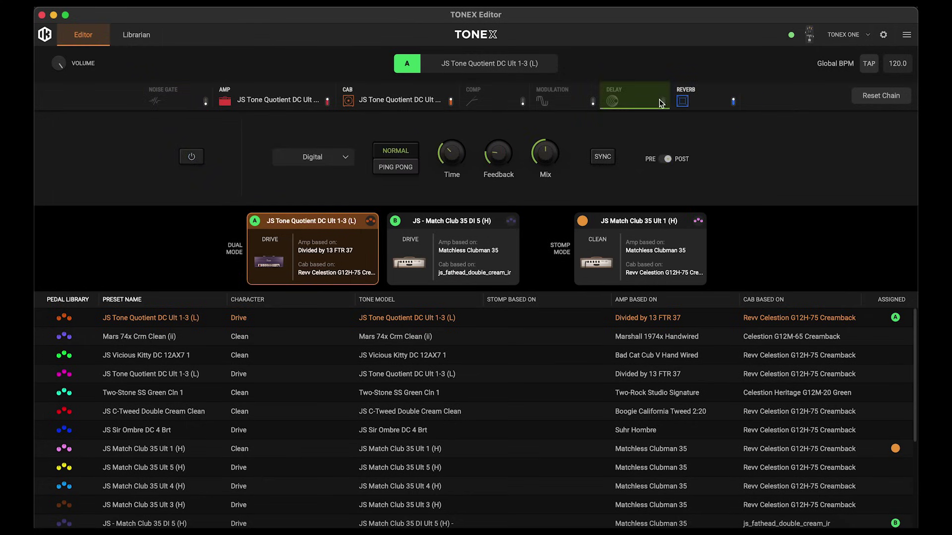
{"action": "left_click", "coordinate": [662, 101]}
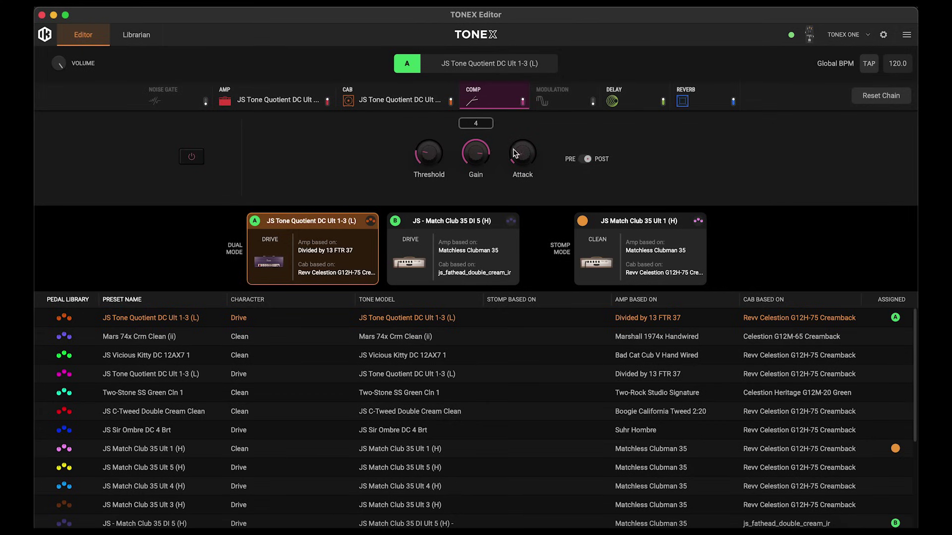
{"action": "mouse_move", "coordinate": [524, 170]}
Return to the Librarian, close the ToneNET search field and hide the filter browser.
{"action": "left_click", "coordinate": [143, 39]}
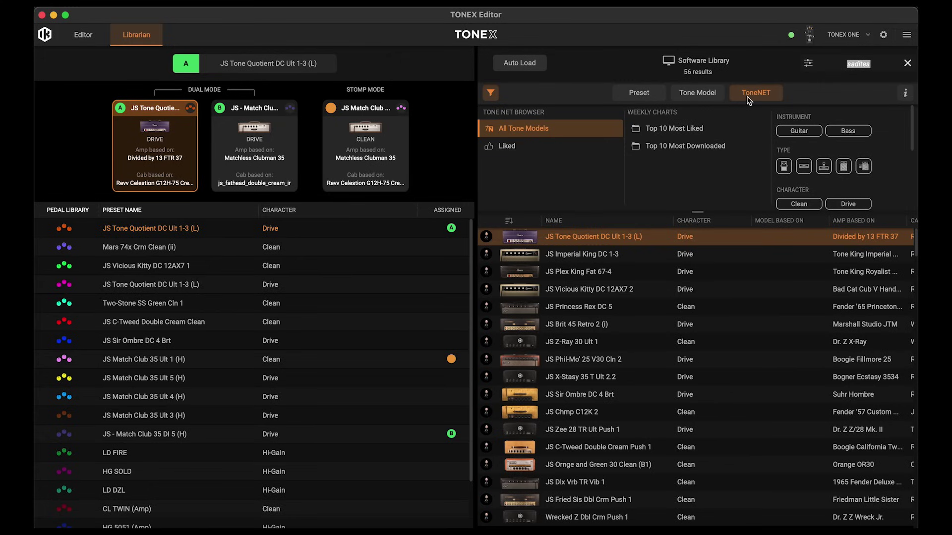
{"action": "key", "text": "Escape"}
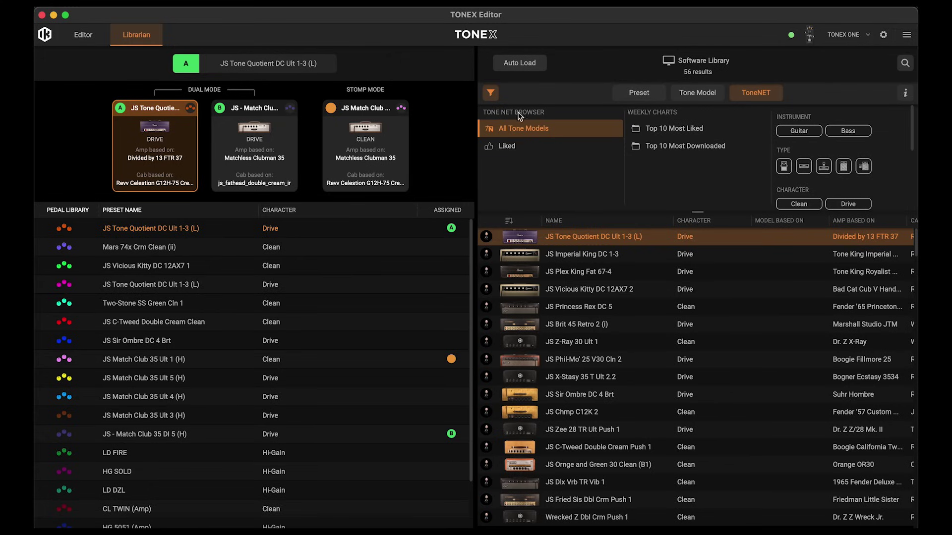
{"action": "left_click", "coordinate": [491, 95]}
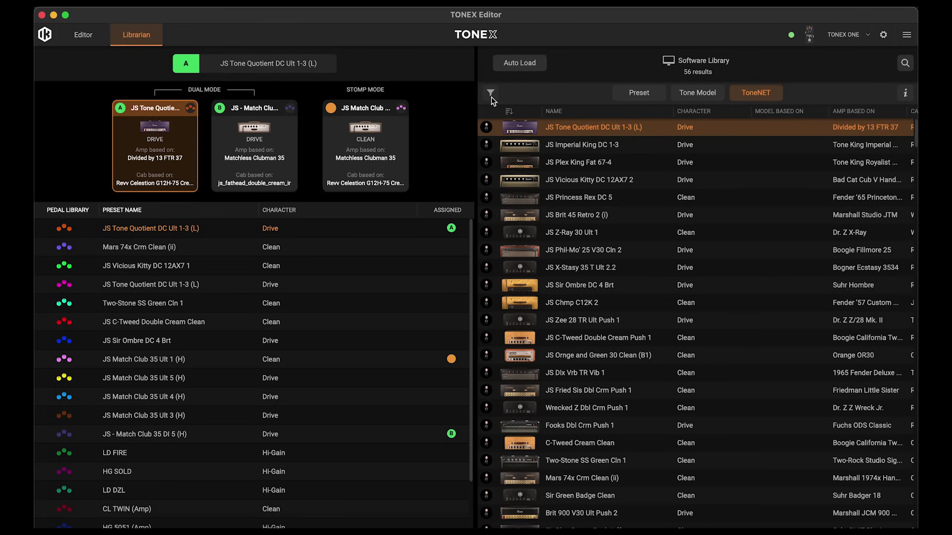
List the library's tone models and presets, and check the details of the preset JS - Match Club 35 DI 5 (H).
{"action": "left_click", "coordinate": [688, 97]}
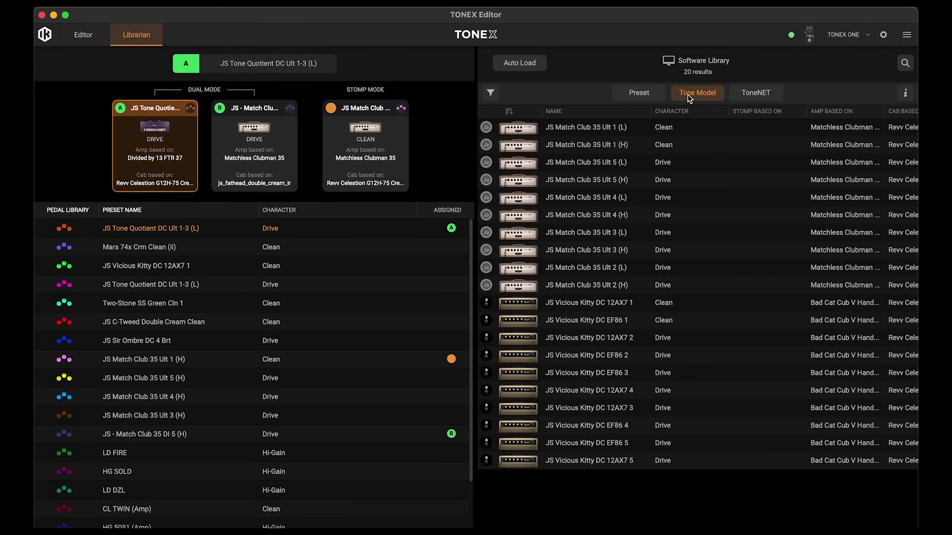
{"action": "left_click", "coordinate": [644, 99]}
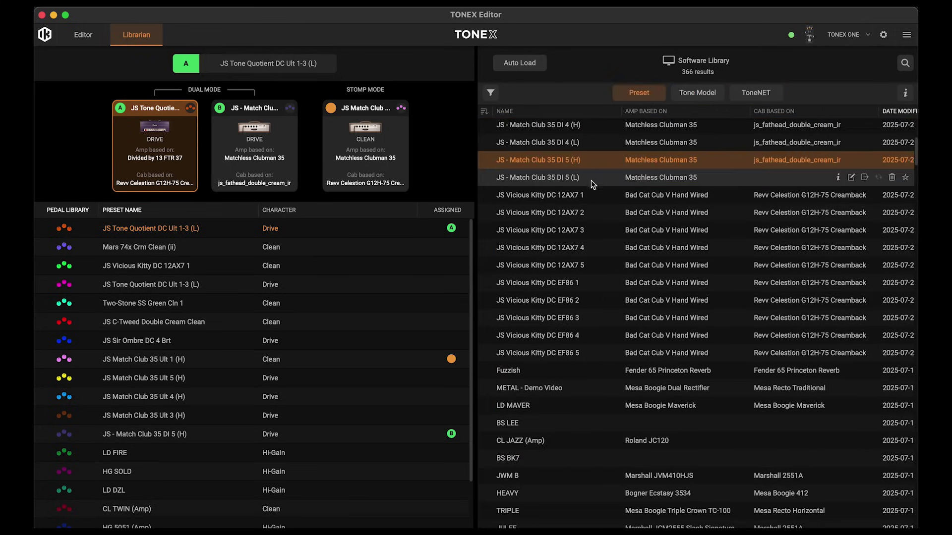
{"action": "scroll", "coordinate": [664, 206], "scroll_direction": "up", "scroll_amount": 3}
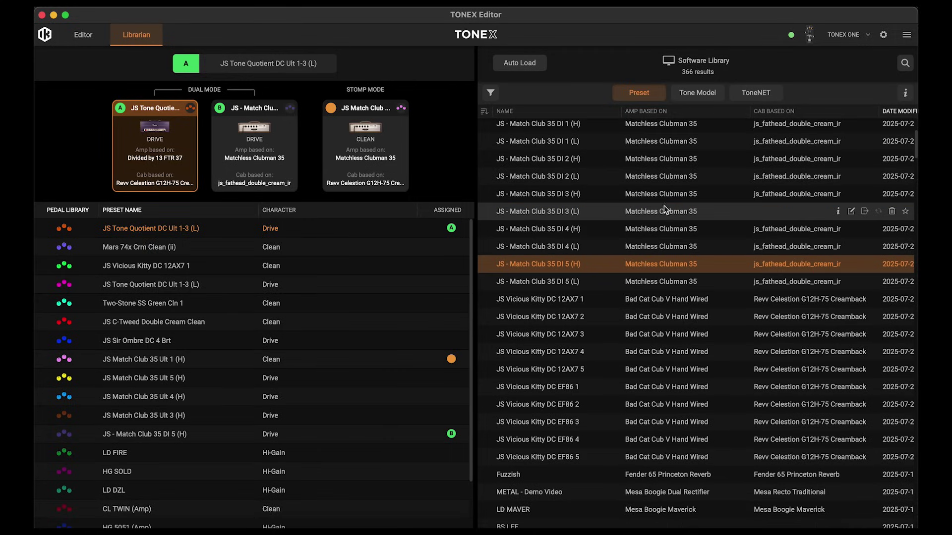
{"action": "left_click", "coordinate": [905, 93]}
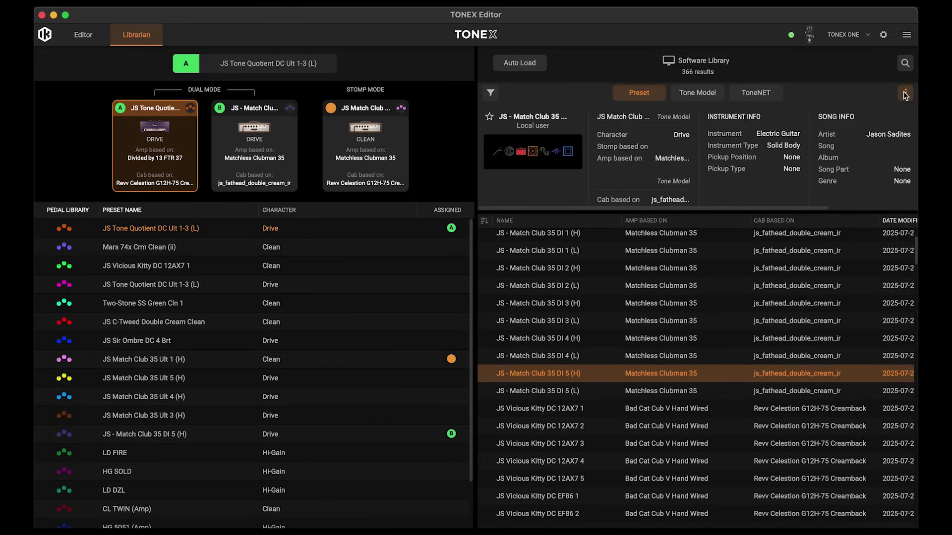
{"action": "left_click", "coordinate": [904, 93]}
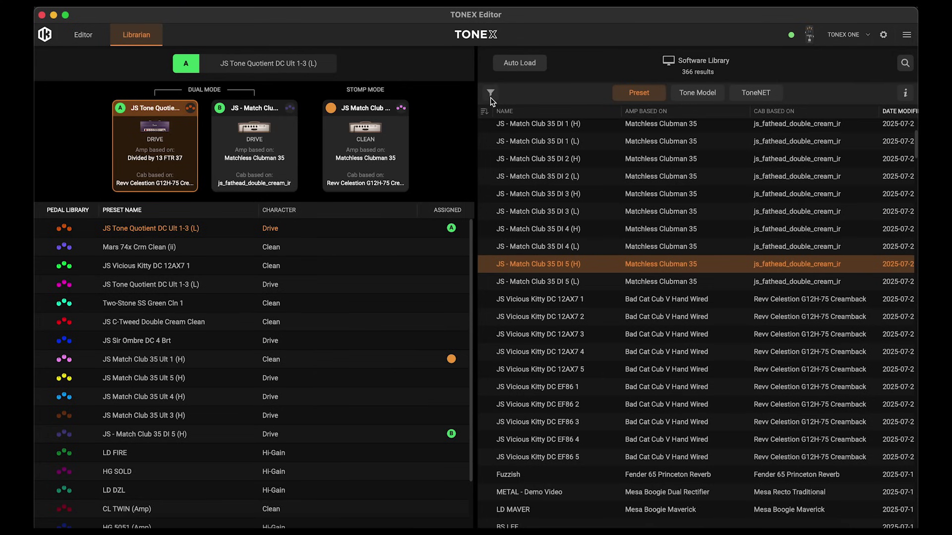
Show the library's filter browser again and compare its contents for presets and tone models.
{"action": "left_click", "coordinate": [491, 95]}
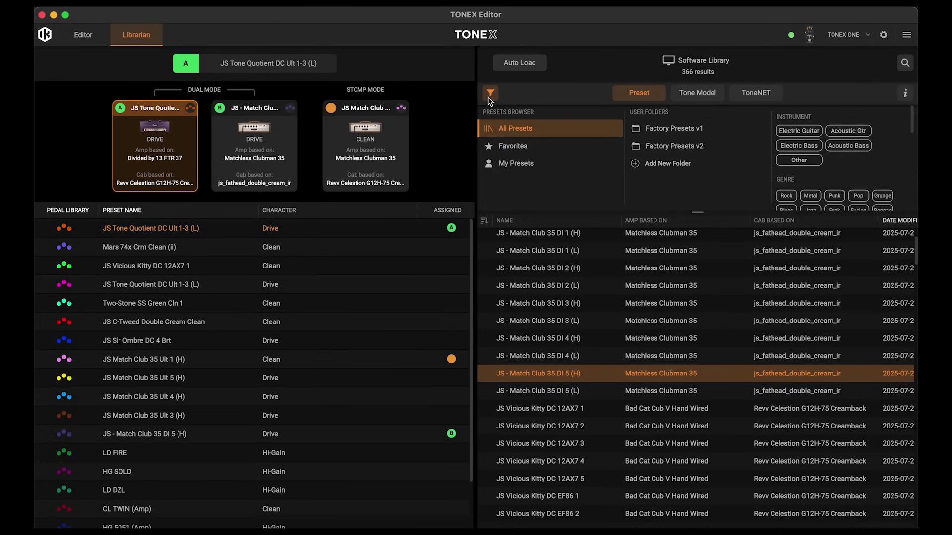
{"action": "left_click", "coordinate": [675, 91]}
{"action": "left_click", "coordinate": [653, 92]}
{"action": "left_click", "coordinate": [712, 92]}
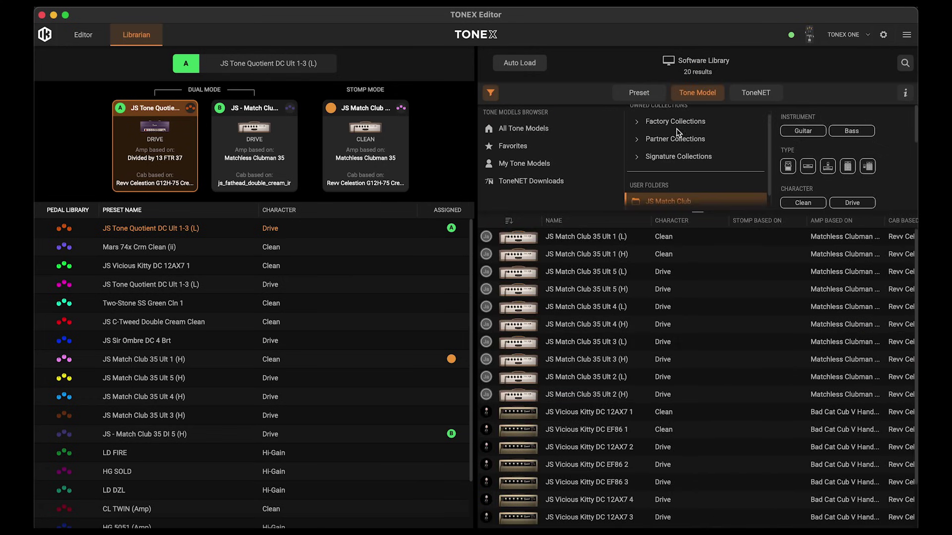
Examine the Factory, Partner and Signature collections in the tone models browser.
{"action": "left_click", "coordinate": [638, 125]}
{"action": "left_click", "coordinate": [638, 125]}
{"action": "left_click", "coordinate": [637, 139]}
{"action": "scroll", "coordinate": [674, 165], "scroll_direction": "down", "scroll_amount": 5}
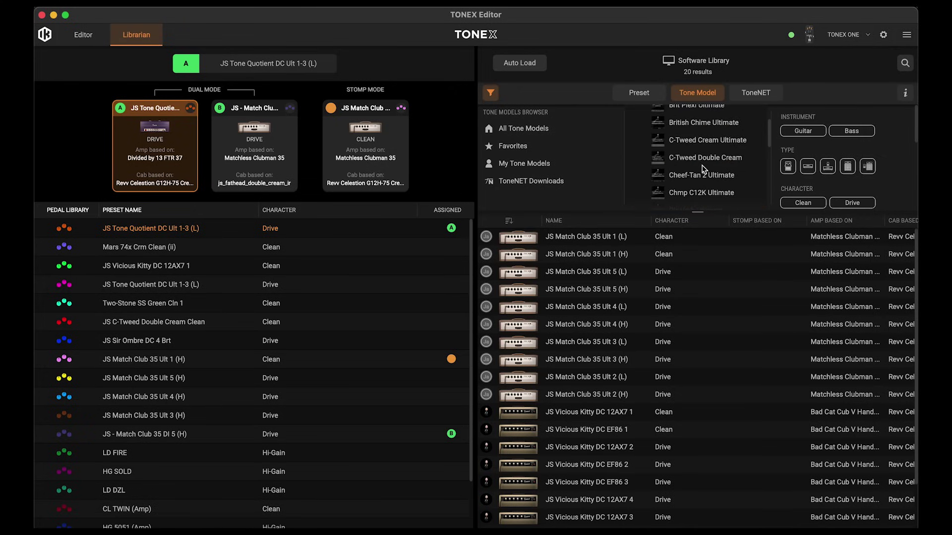
{"action": "scroll", "coordinate": [703, 170], "scroll_direction": "down", "scroll_amount": 5}
{"action": "scroll", "coordinate": [703, 170], "scroll_direction": "down", "scroll_amount": 5}
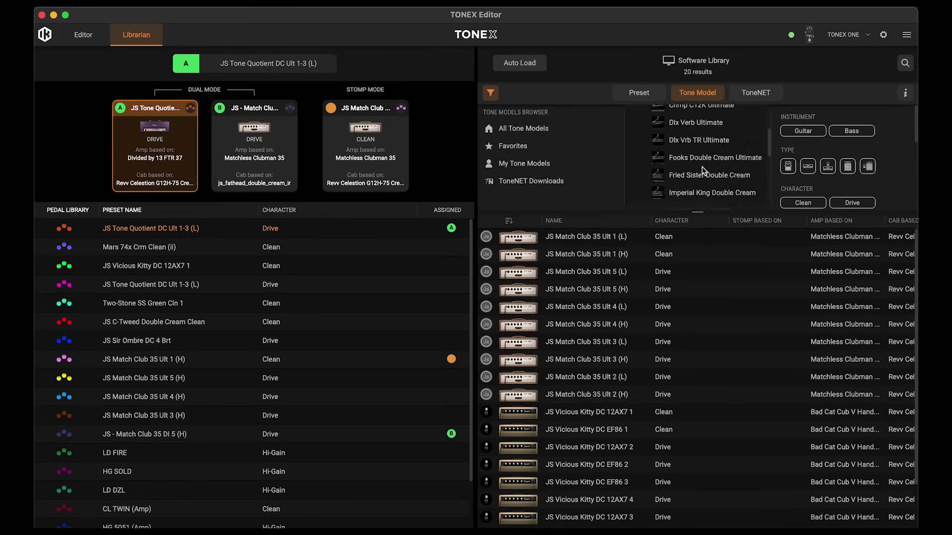
{"action": "scroll", "coordinate": [703, 170], "scroll_direction": "up", "scroll_amount": 15}
{"action": "left_click", "coordinate": [637, 152]}
{"action": "left_click", "coordinate": [638, 170]}
{"action": "scroll", "coordinate": [644, 168], "scroll_direction": "down", "scroll_amount": 1}
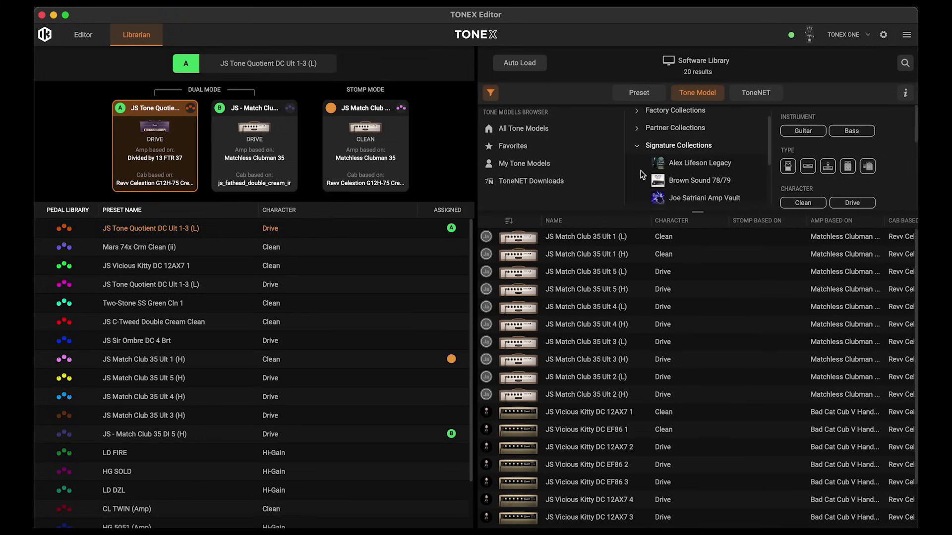
{"action": "left_click", "coordinate": [639, 145]}
List the presets, view the user folders in the TONEX app and return to TONEX Editor.
{"action": "left_click", "coordinate": [645, 96]}
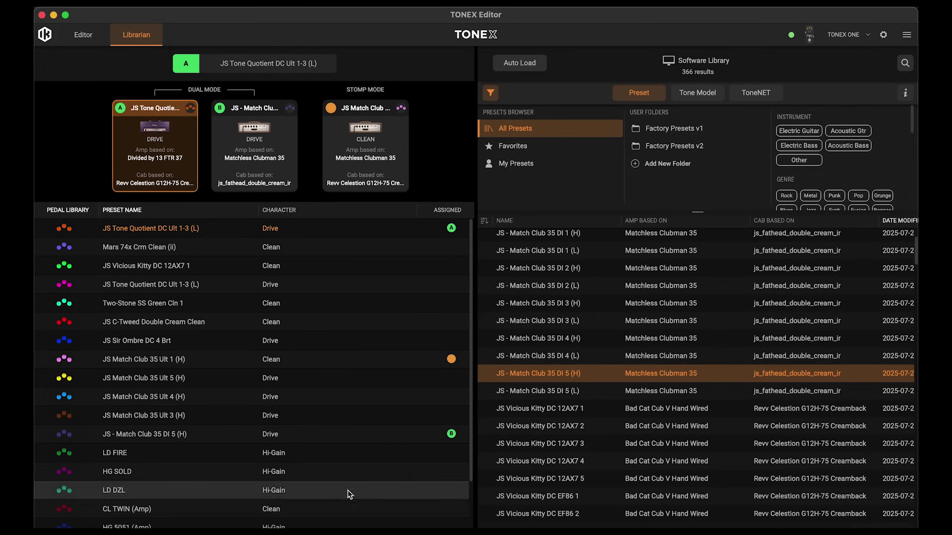
{"action": "left_click", "coordinate": [230, 524]}
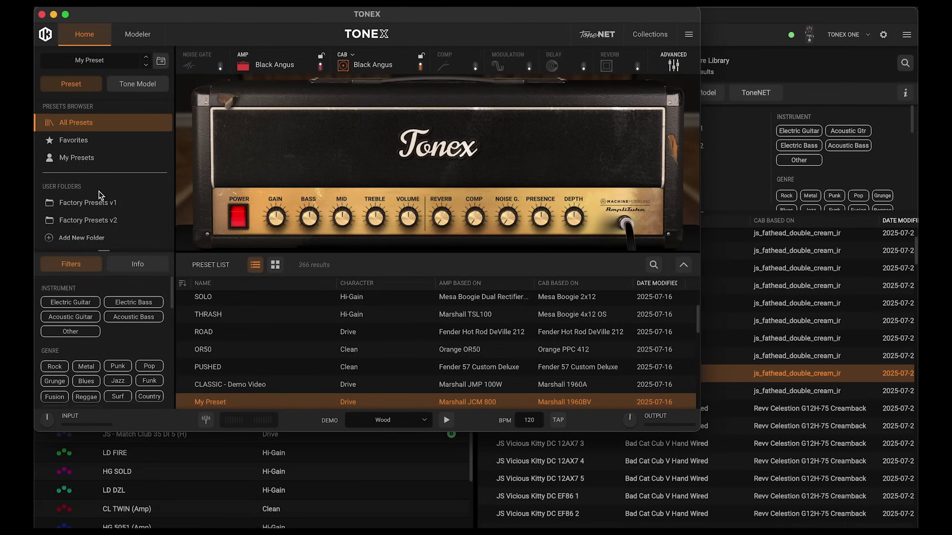
{"action": "left_click", "coordinate": [701, 94]}
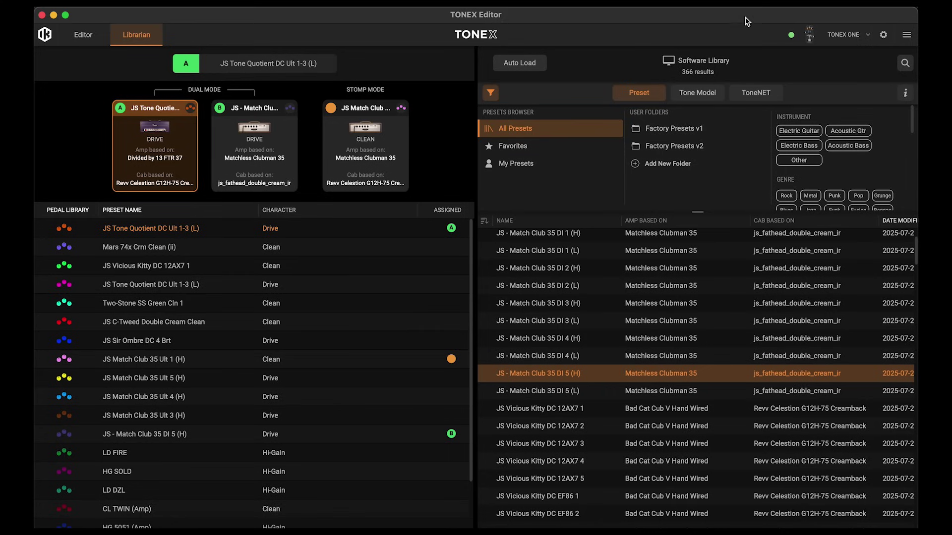
Create a preset user folder named Vicious Kitty Ult.
{"action": "left_click", "coordinate": [659, 164]}
{"action": "left_click", "coordinate": [456, 287]}
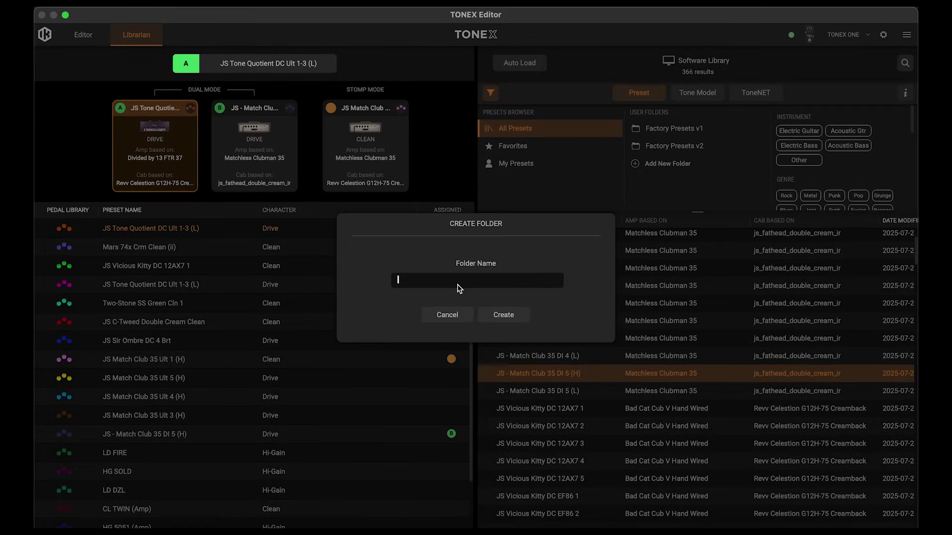
{"action": "type", "text": "Vicious Kitty Ult"}
{"action": "key", "text": "Return"}
{"action": "left_click", "coordinate": [498, 313]}
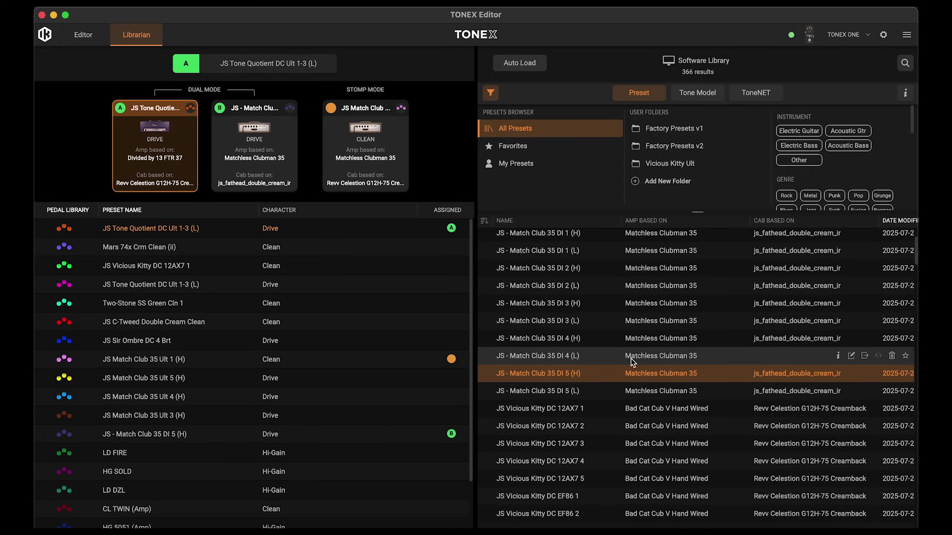
Add the presets JS Vicious Kitty DC 12AX7 1 to 5 and EF86 1 to 5 to the Vicious Kitty Ult folder and list all presets.
{"action": "scroll", "coordinate": [607, 397], "scroll_direction": "down", "scroll_amount": 2}
{"action": "scroll", "coordinate": [604, 409], "scroll_direction": "down", "scroll_amount": 2}
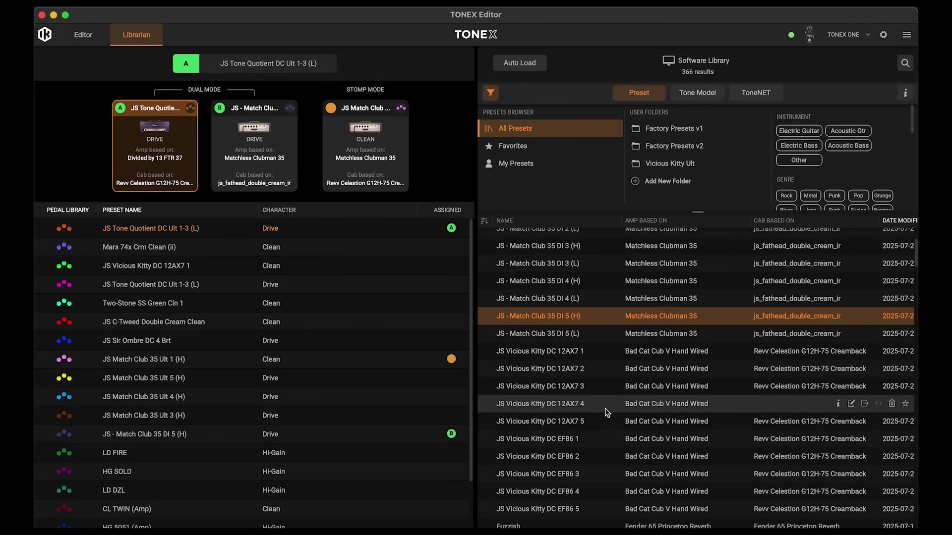
{"action": "left_click", "coordinate": [590, 341]}
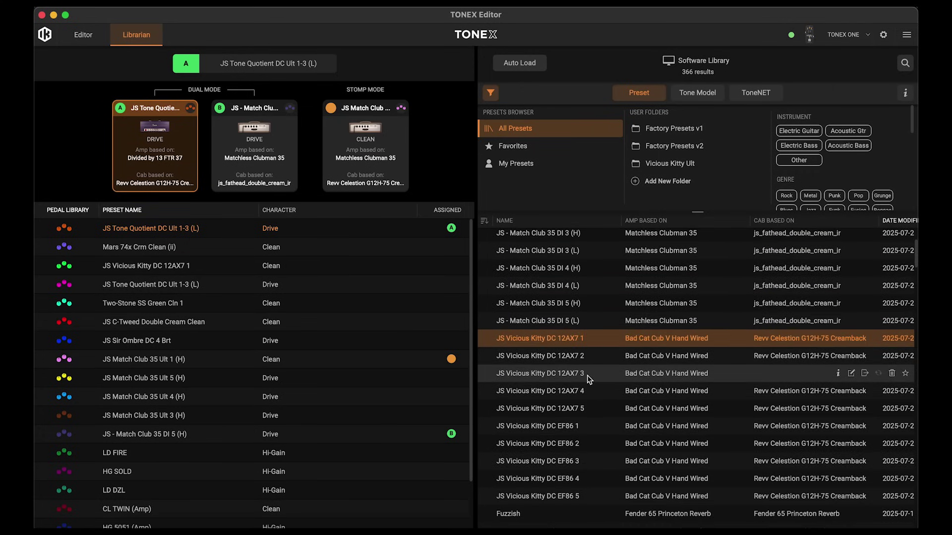
{"action": "left_click", "coordinate": [587, 495], "text": "shift"}
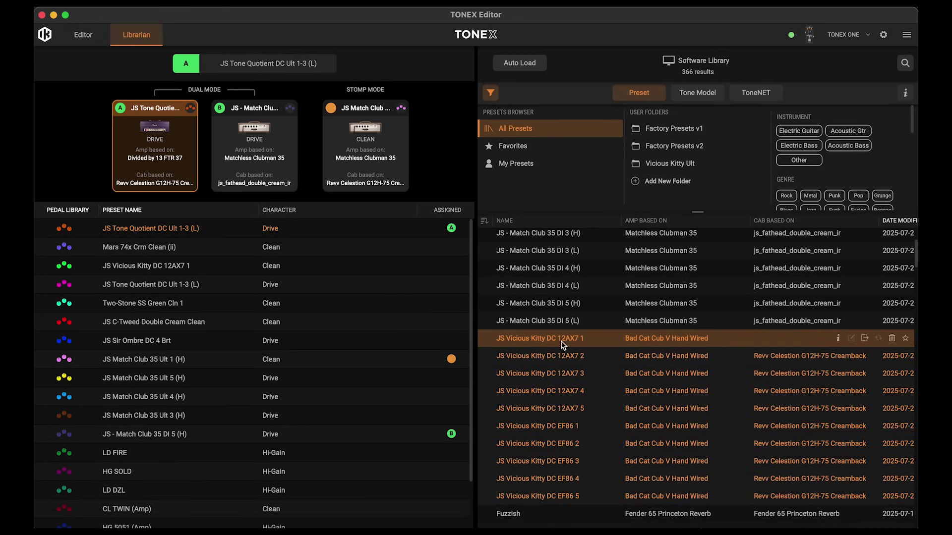
{"action": "left_click_drag", "start_coordinate": [562, 345], "coordinate": [685, 168]}
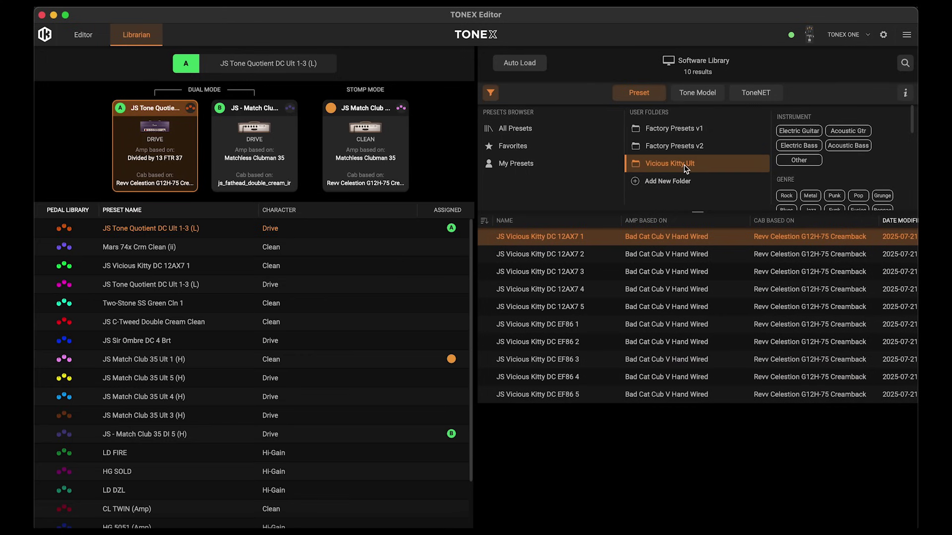
{"action": "left_click", "coordinate": [520, 130]}
{"action": "scroll", "coordinate": [571, 356], "scroll_direction": "up", "scroll_amount": 2}
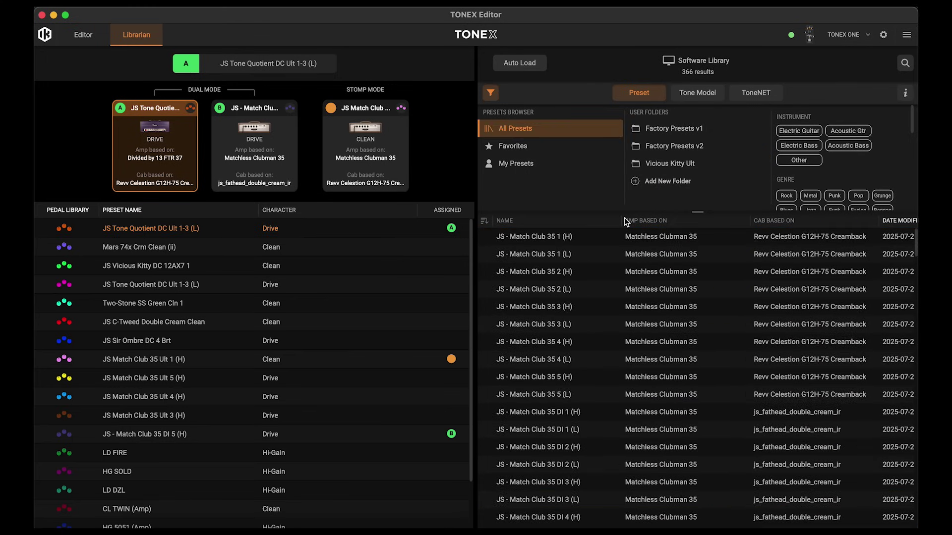
Load all ten presets from the Vicious Kitty Ult folder onto the pedal starting at the first preset position, overwriting the existing ones.
{"action": "left_click", "coordinate": [667, 165]}
{"action": "left_click", "coordinate": [656, 167]}
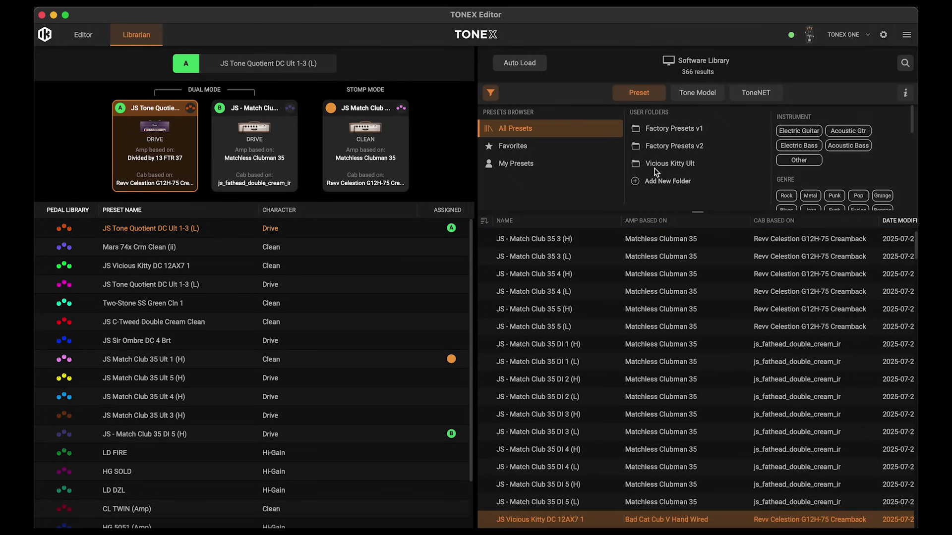
{"action": "left_click", "coordinate": [655, 169]}
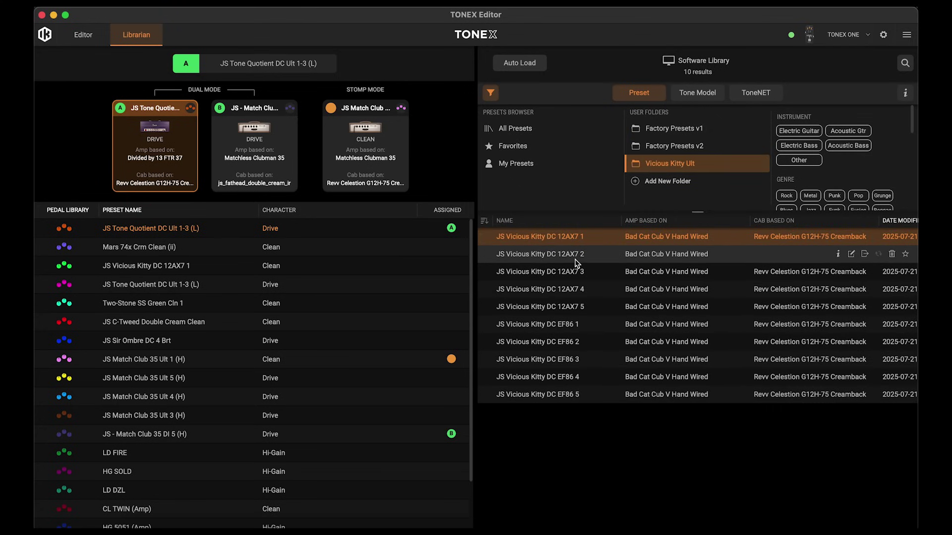
{"action": "left_click", "coordinate": [601, 395], "text": "shift"}
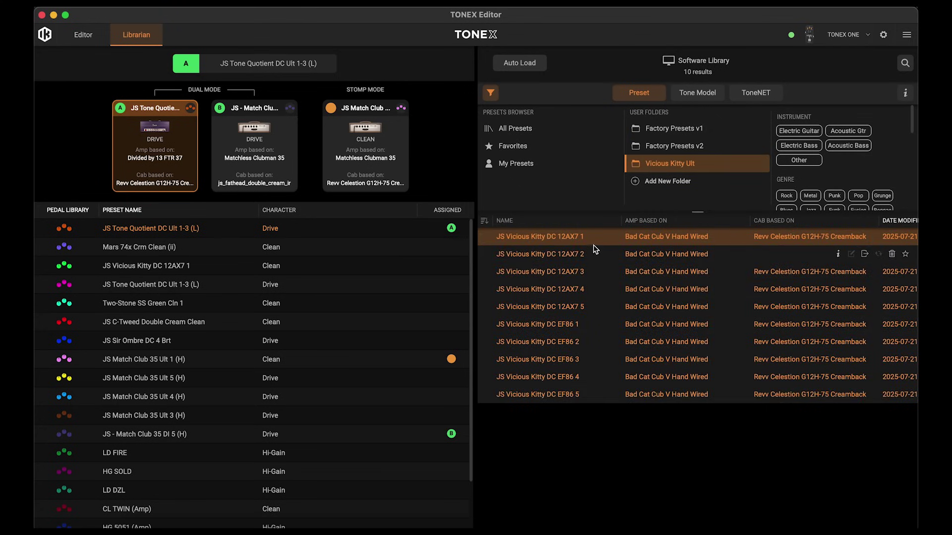
{"action": "left_click_drag", "start_coordinate": [597, 243], "coordinate": [279, 236]}
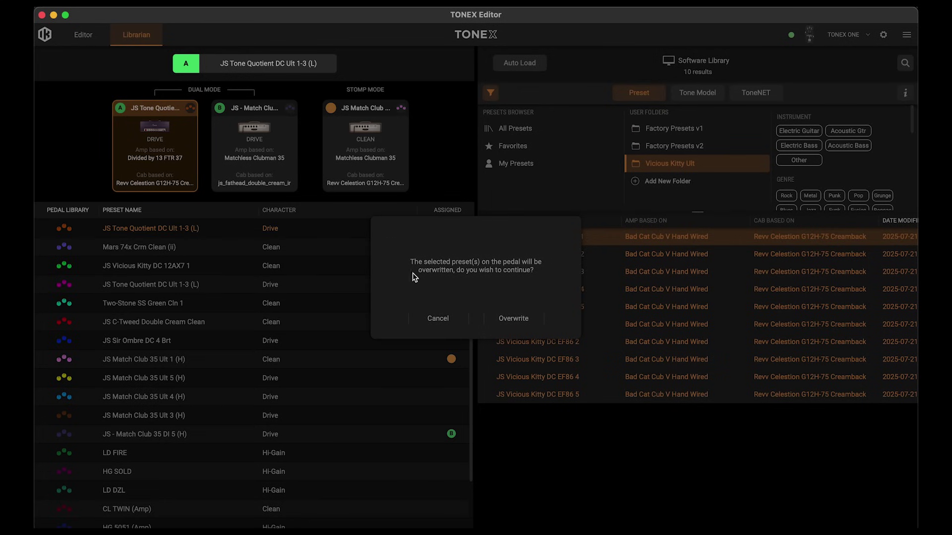
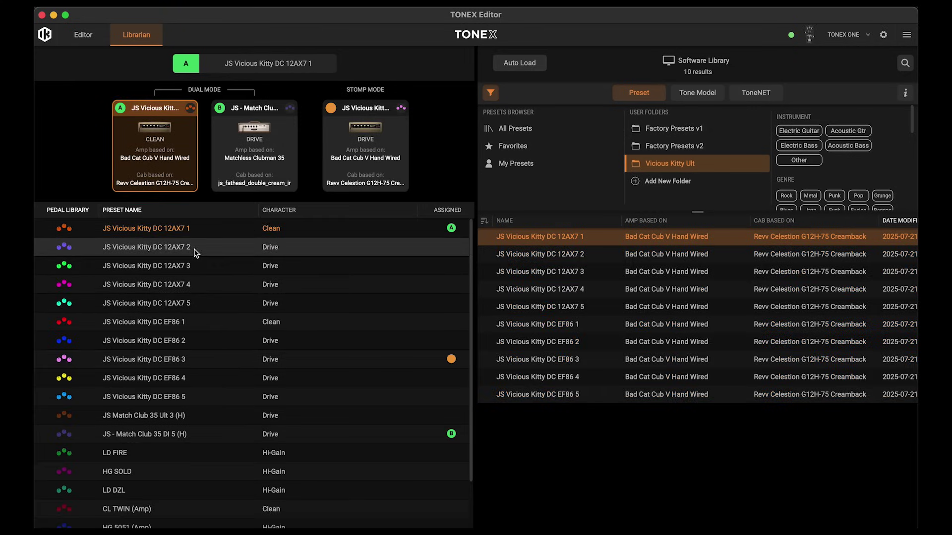
Assign JS Vicious Kitty DC 12AX7 3 to slot A and JS Vicious Kitty DC 12AX7 5 to slot B.
{"action": "left_click_drag", "start_coordinate": [193, 270], "coordinate": [149, 166]}
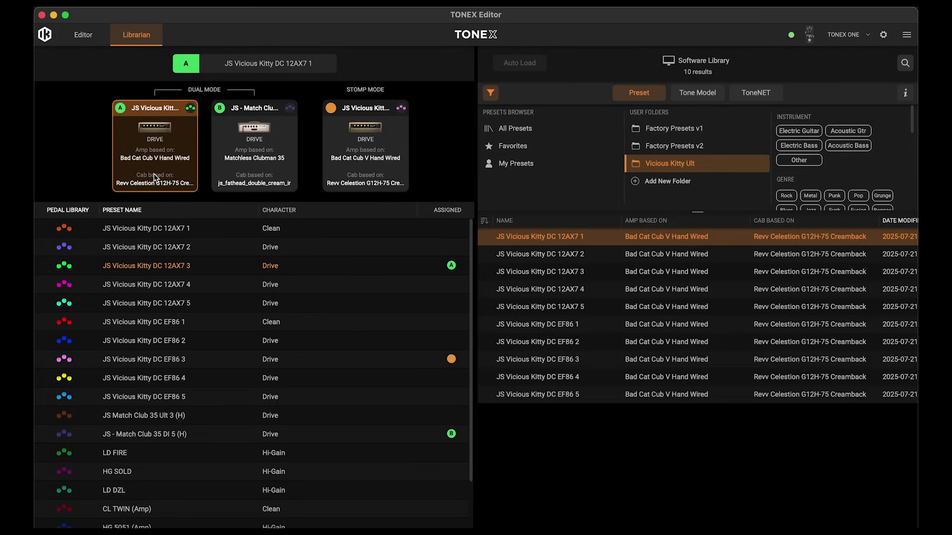
{"action": "left_click_drag", "start_coordinate": [161, 307], "coordinate": [243, 169]}
Turn on the Room reverb for slot A's preset in the Editor and raise its mix.
{"action": "left_click", "coordinate": [85, 35]}
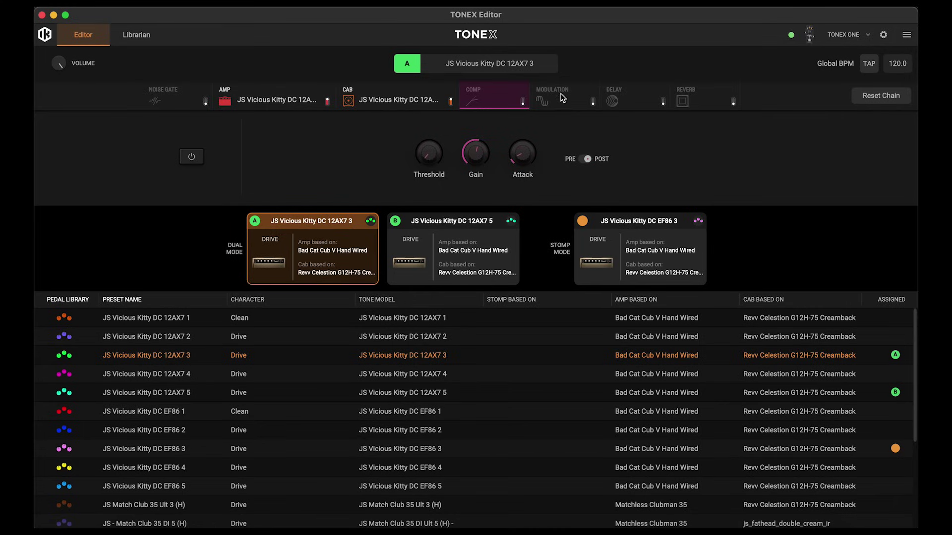
{"action": "left_click", "coordinate": [713, 101]}
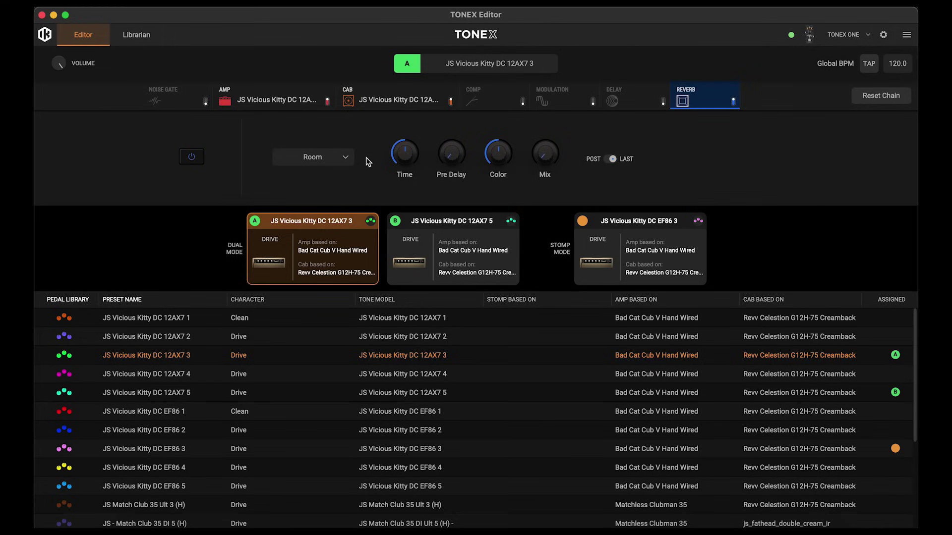
{"action": "left_click_drag", "start_coordinate": [545, 157], "coordinate": [554, 118]}
Turn on slot A's compressor and raise its threshold and gain.
{"action": "left_click", "coordinate": [526, 102]}
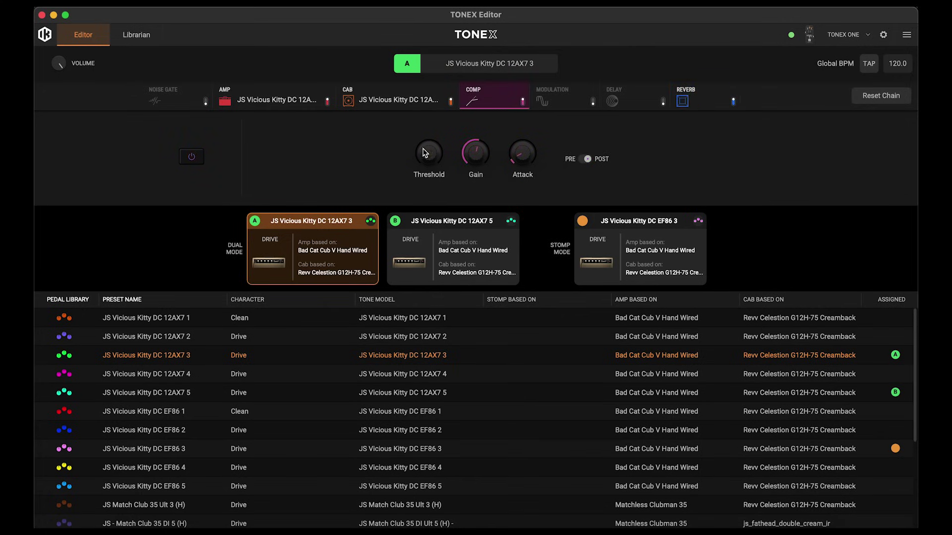
{"action": "mouse_move", "coordinate": [429, 143]}
{"action": "mouse_move", "coordinate": [485, 147]}
Turn on slot A's delay, set its type to Tape and sync its time to the tempo.
{"action": "left_click", "coordinate": [615, 102]}
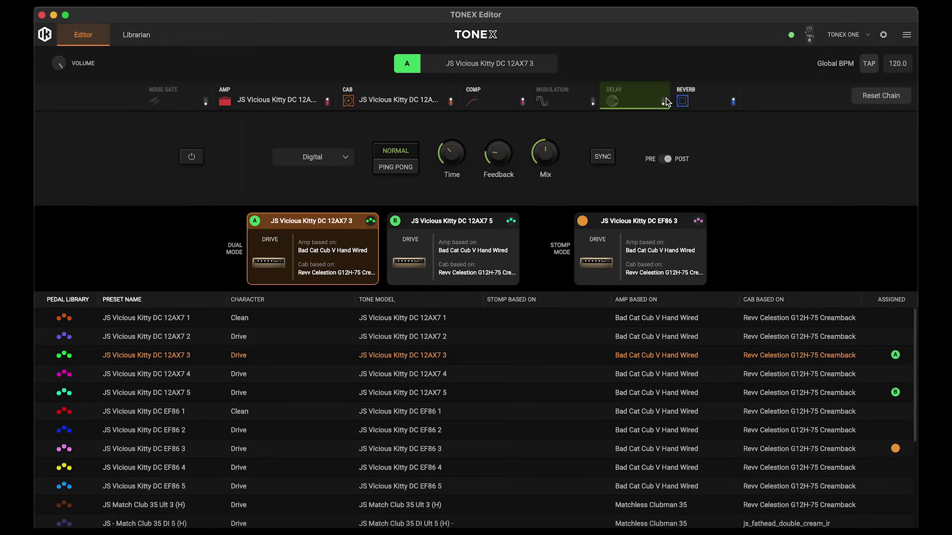
{"action": "left_click", "coordinate": [350, 163]}
{"action": "left_click", "coordinate": [321, 185]}
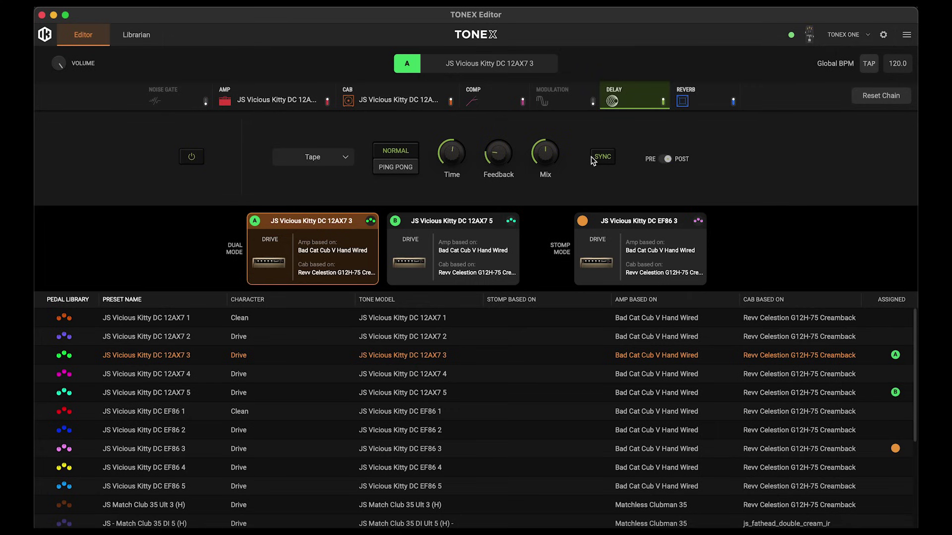
For slot B's preset, turn on the Room reverb with its mix at 30 and turn on the Digital delay.
{"action": "left_click", "coordinate": [481, 254]}
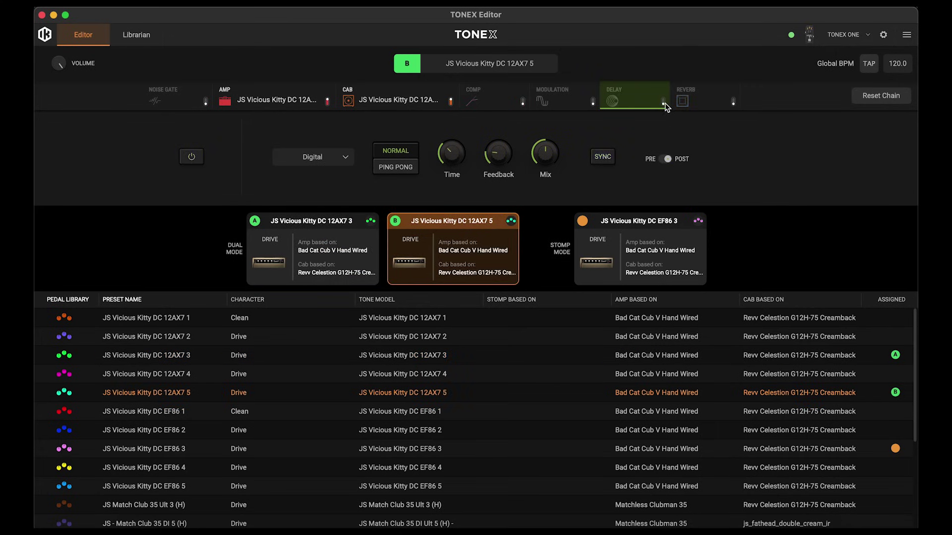
{"action": "left_click", "coordinate": [716, 104]}
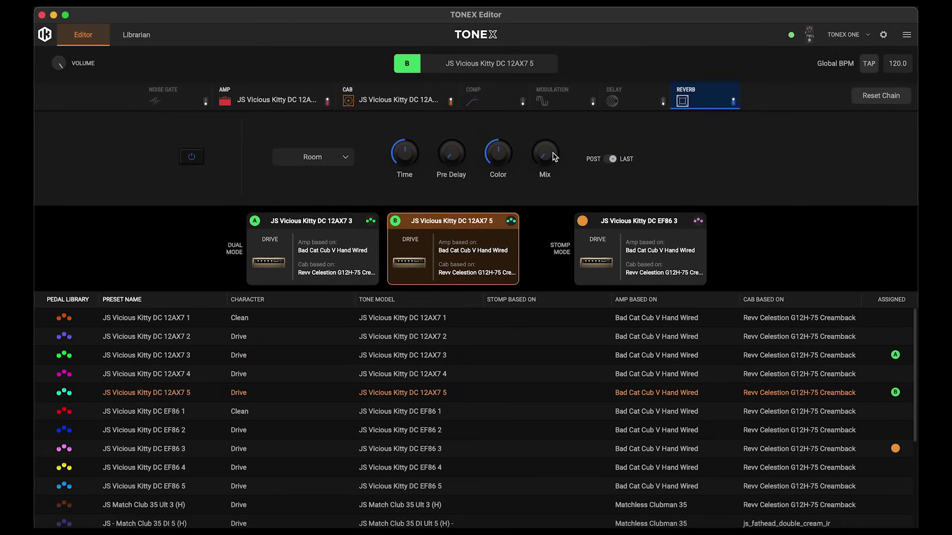
{"action": "left_click_drag", "start_coordinate": [555, 157], "coordinate": [562, 118]}
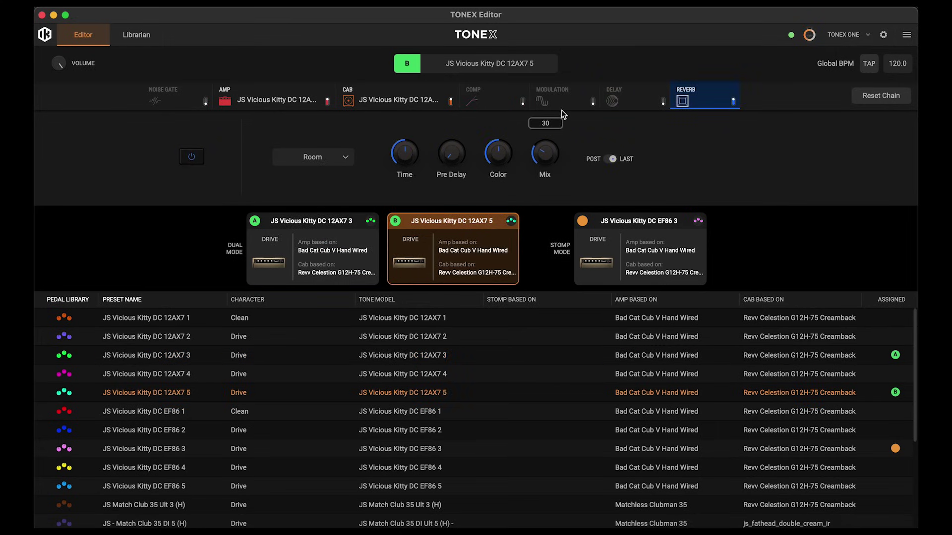
{"action": "left_click", "coordinate": [639, 99]}
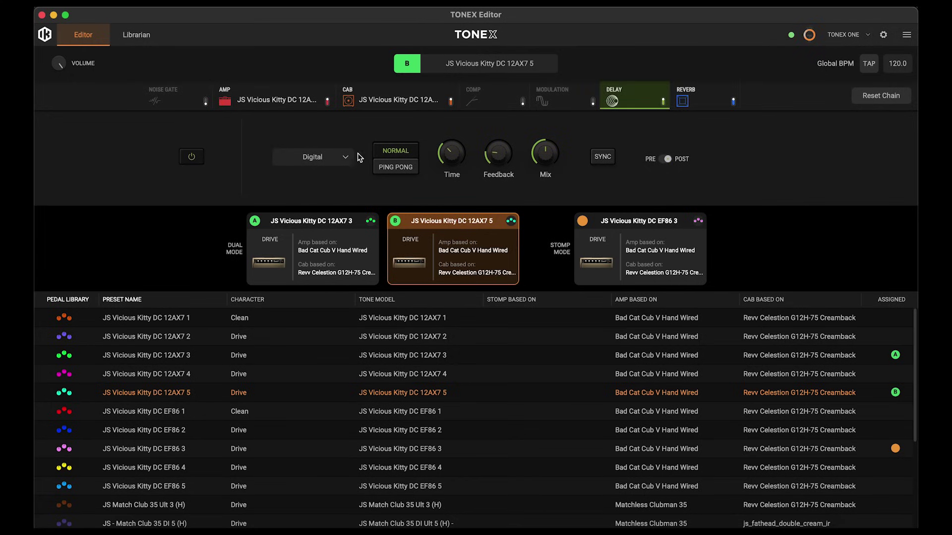
Turn on slot B's noise gate, set its threshold to about -69 and raise its release.
{"action": "left_click", "coordinate": [164, 98]}
{"action": "left_click_drag", "start_coordinate": [418, 157], "coordinate": [451, 117]}
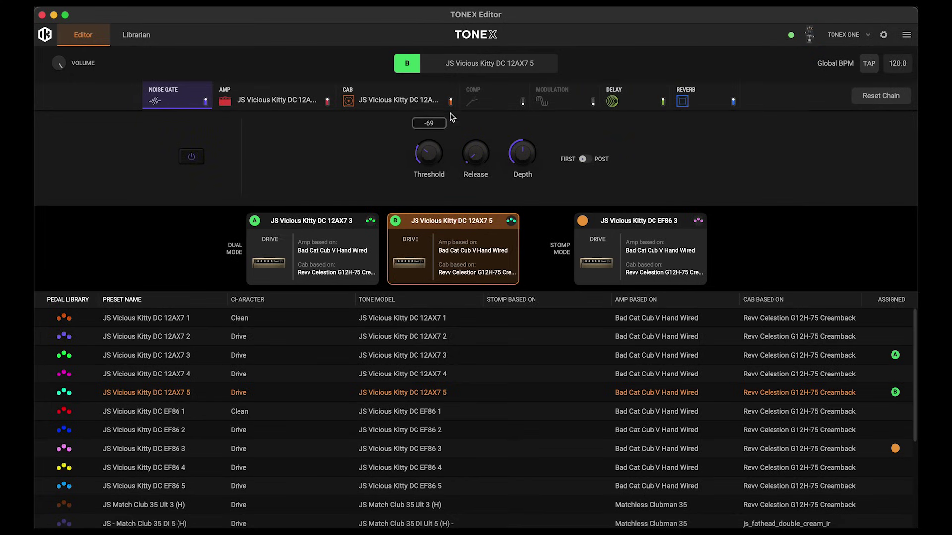
{"action": "left_click_drag", "start_coordinate": [474, 156], "coordinate": [478, 142]}
Turn on slot B's compressor with a raised threshold and gain and a lower attack, and reselect slot A.
{"action": "left_click", "coordinate": [557, 102]}
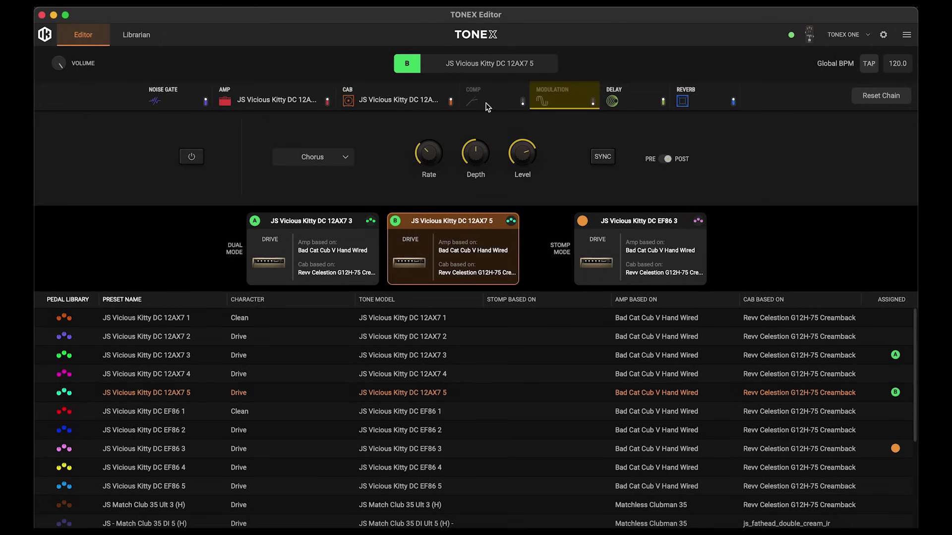
{"action": "left_click", "coordinate": [488, 103]}
{"action": "left_click", "coordinate": [430, 149]}
{"action": "left_click_drag", "start_coordinate": [430, 149], "coordinate": [427, 113]}
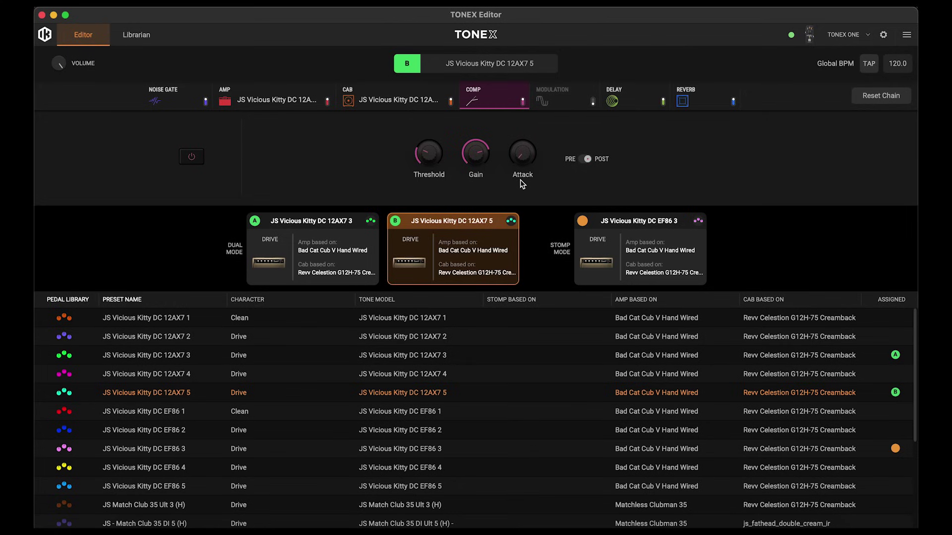
{"action": "left_click", "coordinate": [335, 243]}
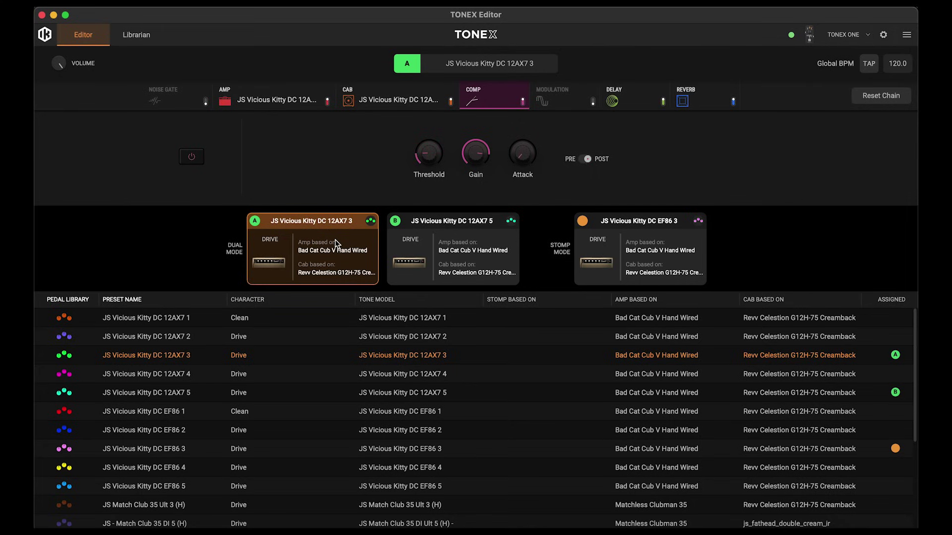
Check the presets of the Vicious Kitty Ult folder in the TONEX app and return to TONEX Editor.
{"action": "left_click", "coordinate": [135, 35]}
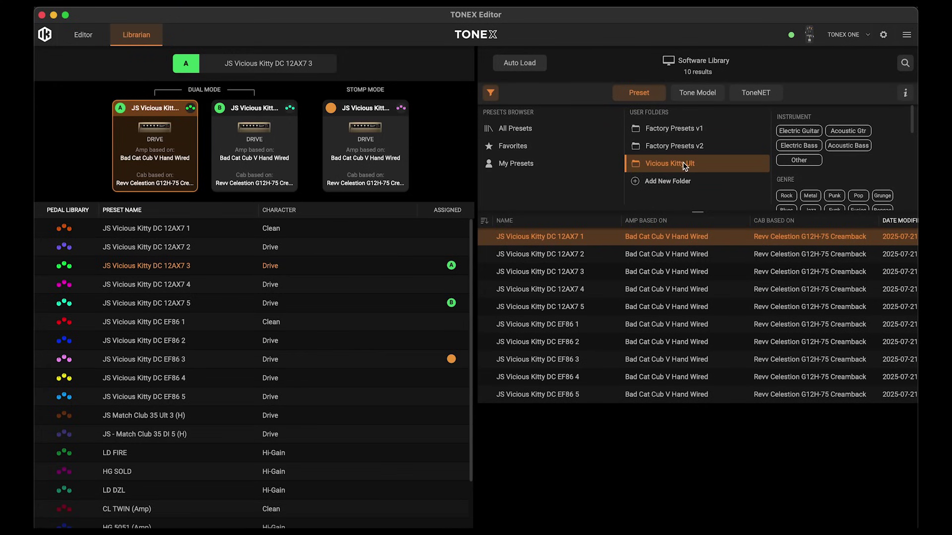
{"action": "left_click", "coordinate": [231, 531]}
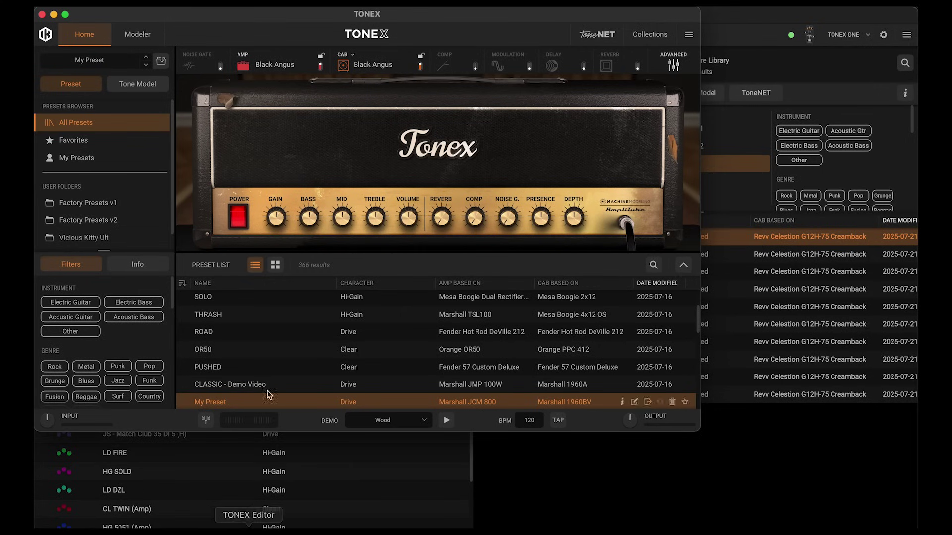
{"action": "scroll", "coordinate": [106, 212], "scroll_direction": "down", "scroll_amount": 1}
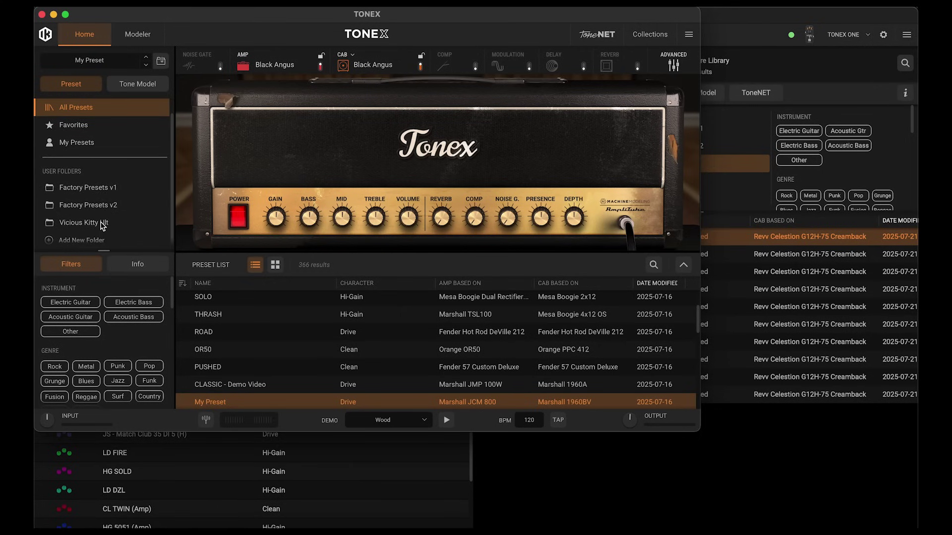
{"action": "left_click", "coordinate": [101, 222]}
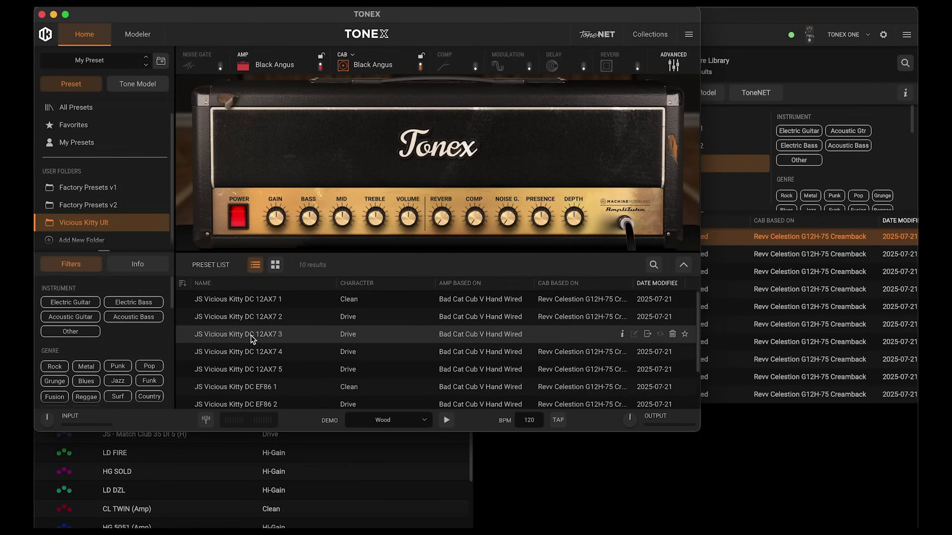
{"action": "left_click", "coordinate": [741, 20]}
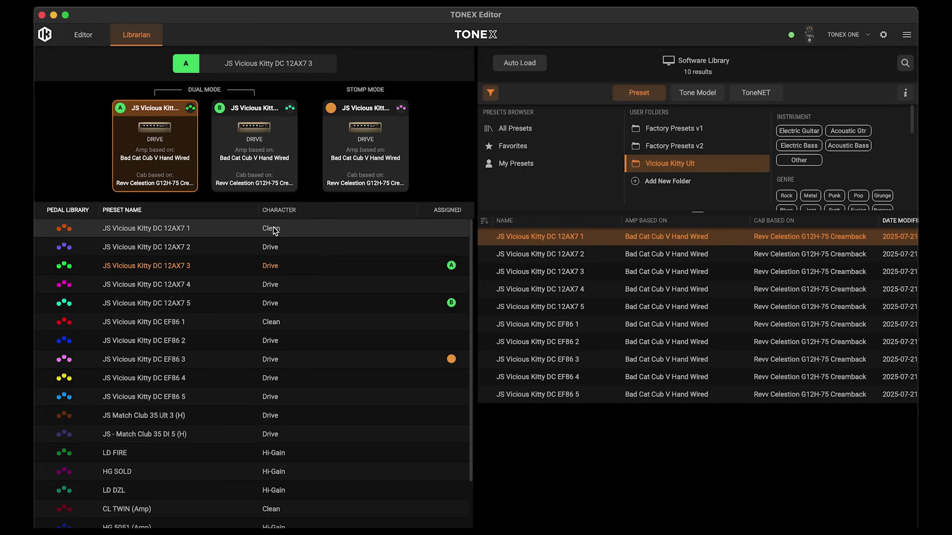
Create a tone model user folder named Vicious Kitty.
{"action": "left_click", "coordinate": [700, 94]}
{"action": "scroll", "coordinate": [697, 171], "scroll_direction": "down", "scroll_amount": 1}
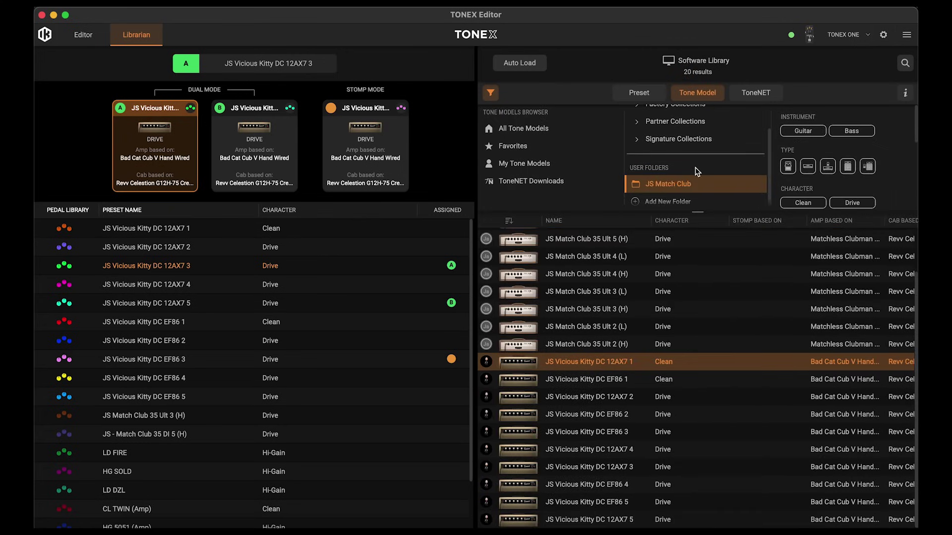
{"action": "left_click", "coordinate": [687, 204]}
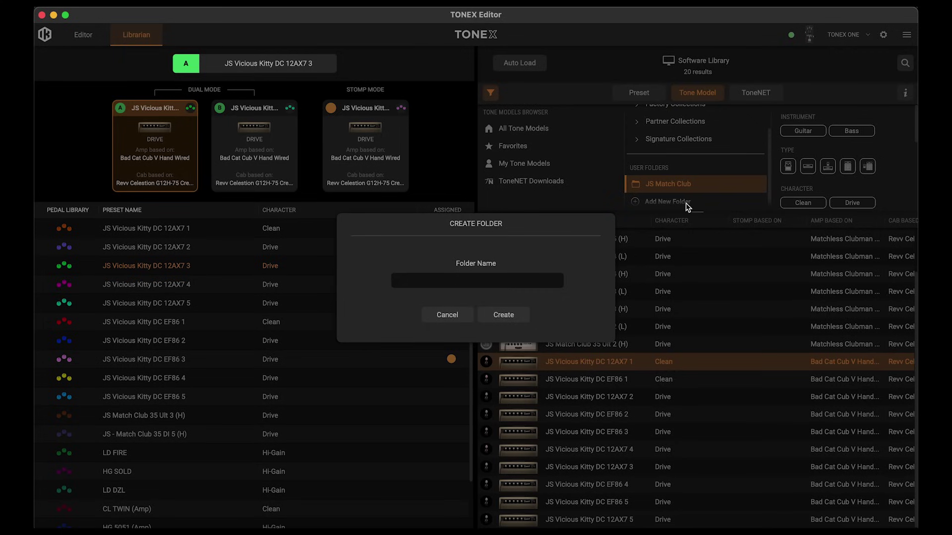
{"action": "left_click", "coordinate": [509, 281]}
{"action": "type", "text": "Vicious Kitty"}
{"action": "key", "text": "Return"}
{"action": "left_click", "coordinate": [511, 318]}
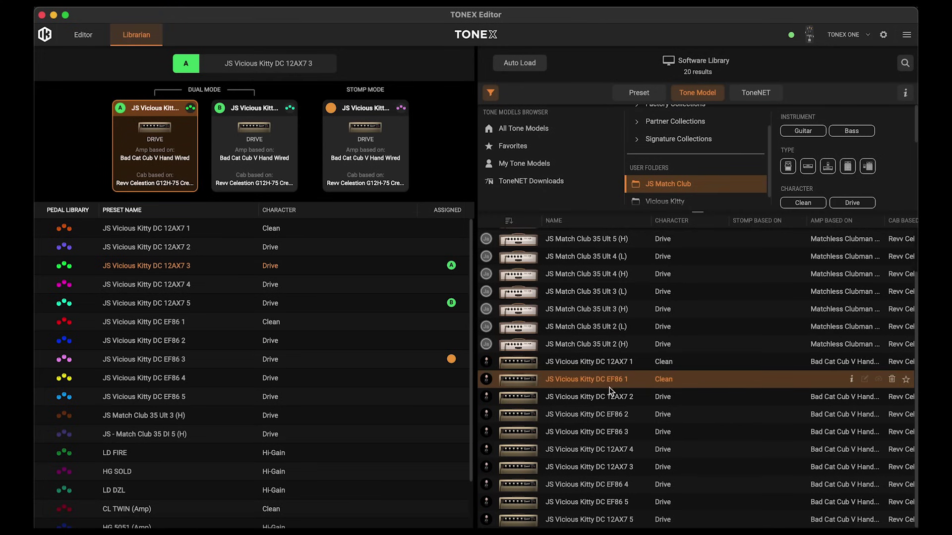
Add the ten JS Vicious Kitty DC tone models to the Vicious Kitty folder and compare it with the JS Match Club folder.
{"action": "left_click", "coordinate": [615, 519], "text": "shift"}
{"action": "left_click_drag", "start_coordinate": [630, 369], "coordinate": [704, 206]}
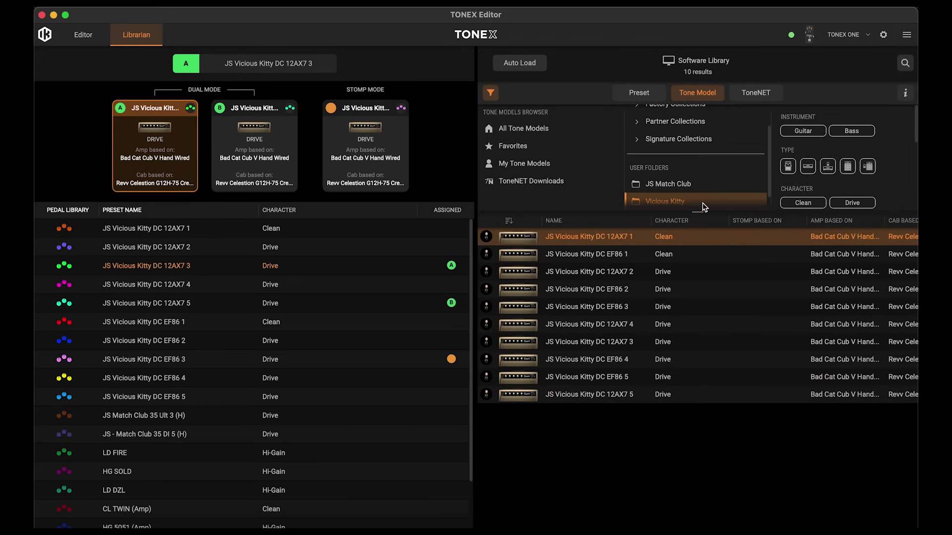
{"action": "left_click", "coordinate": [673, 185]}
{"action": "left_click", "coordinate": [676, 203]}
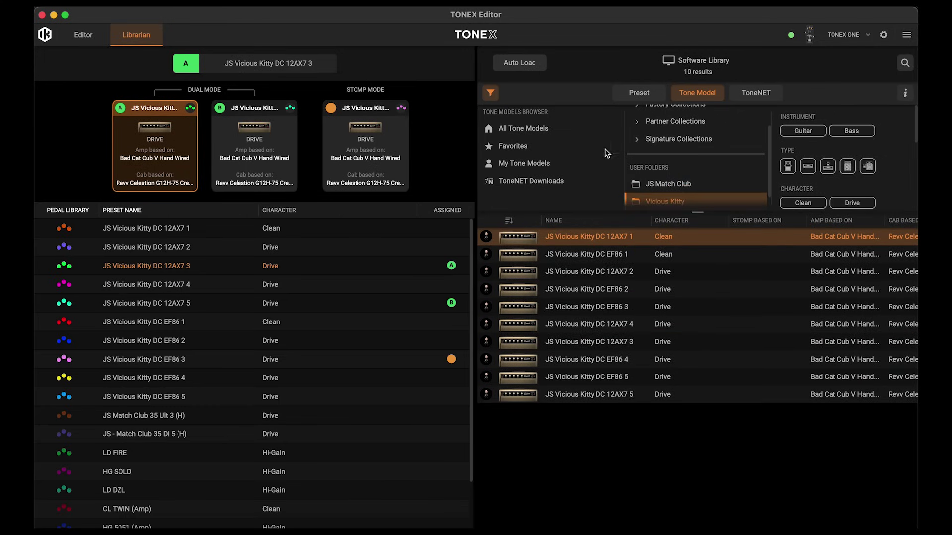
List all tone models, check the Vicious Kitty tone model folder in the TONEX app and return to TONEX Editor.
{"action": "left_click", "coordinate": [535, 131]}
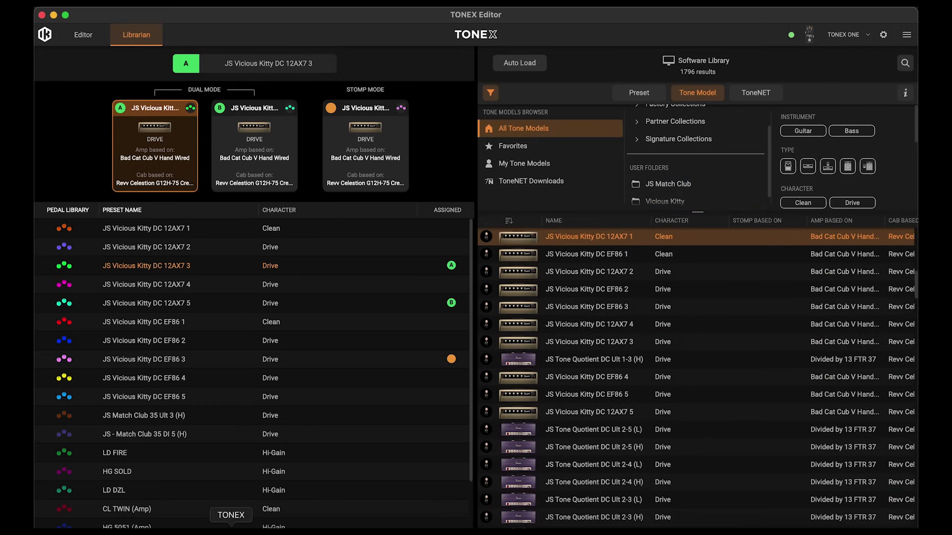
{"action": "left_click", "coordinate": [227, 523]}
{"action": "left_click", "coordinate": [130, 85]}
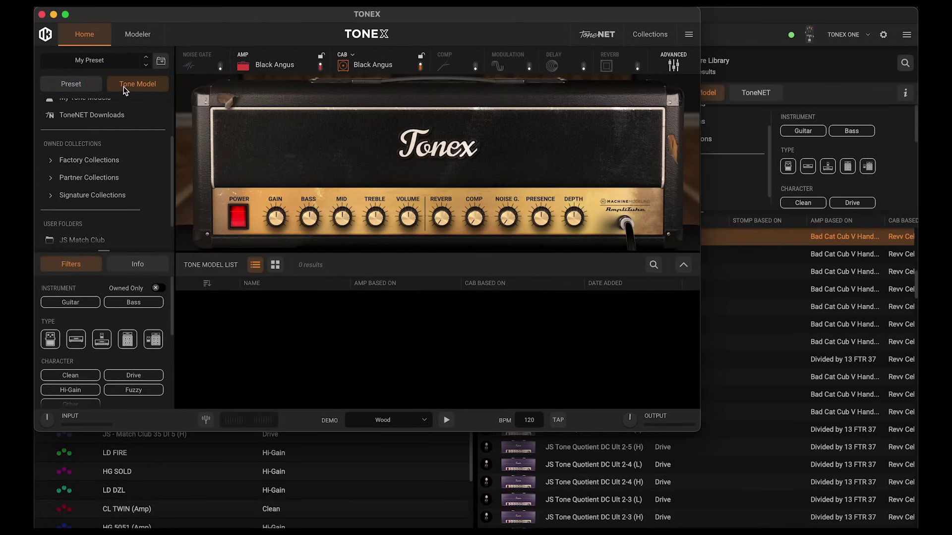
{"action": "scroll", "coordinate": [123, 182], "scroll_direction": "down", "scroll_amount": 1}
{"action": "left_click", "coordinate": [92, 225]}
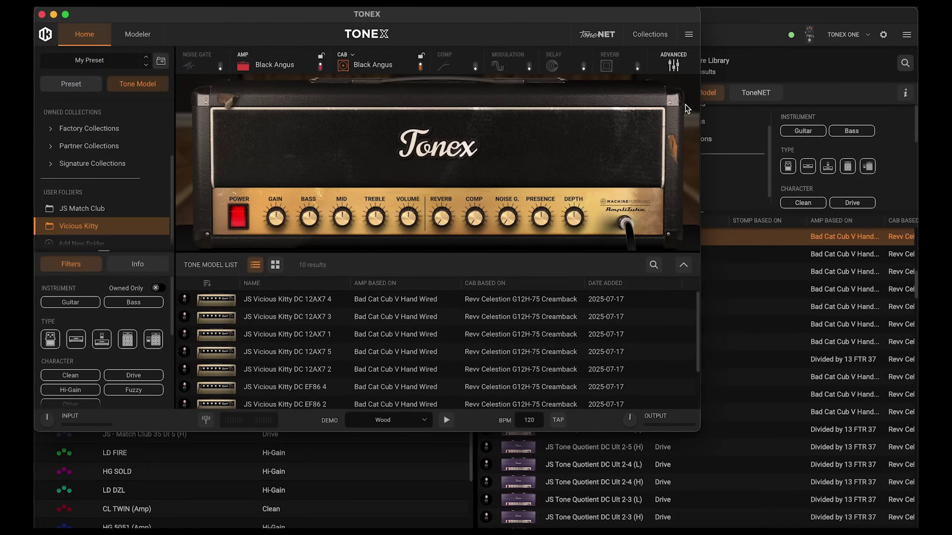
{"action": "left_click", "coordinate": [755, 48]}
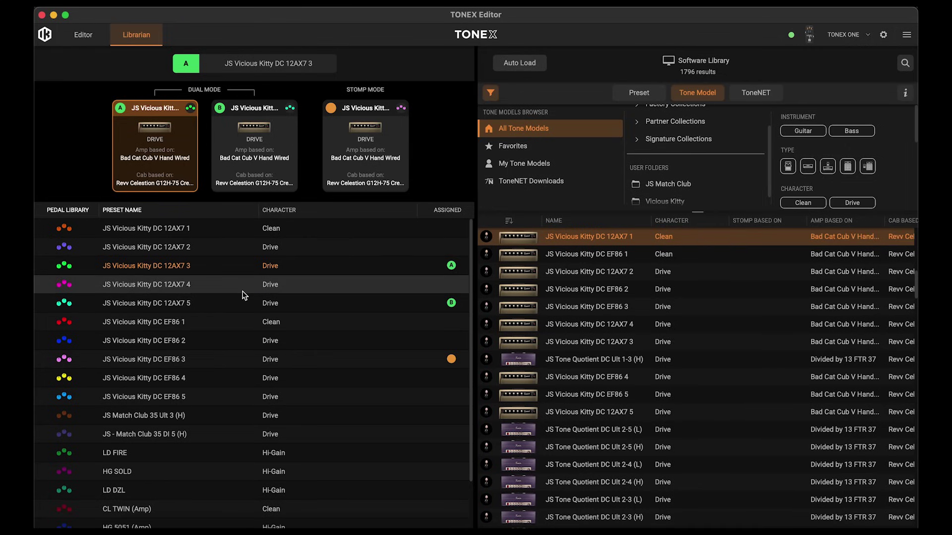
Review the pedal presets in the Editor and examine the Librarian's filters and the details of tone model JS Vicious Kitty DC 12AX7 1.
{"action": "left_click", "coordinate": [98, 39]}
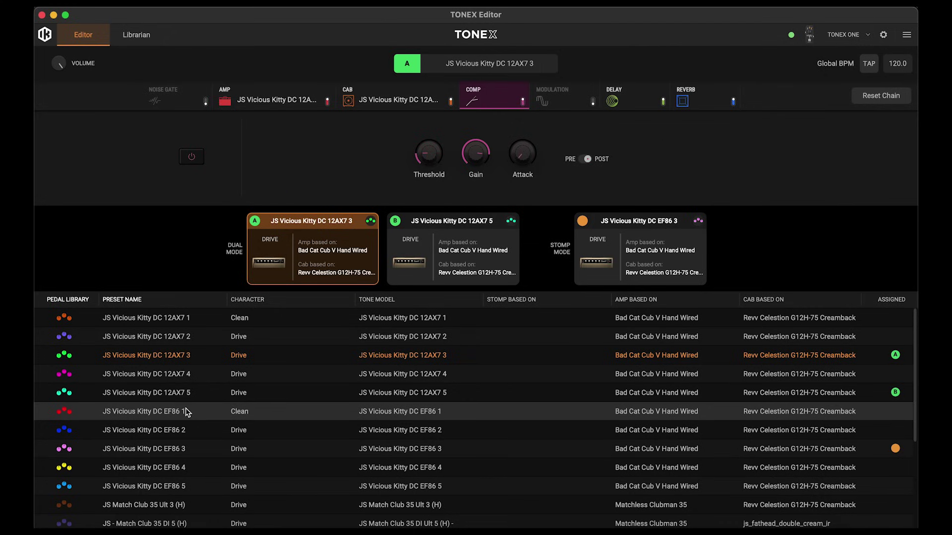
{"action": "left_click", "coordinate": [136, 34]}
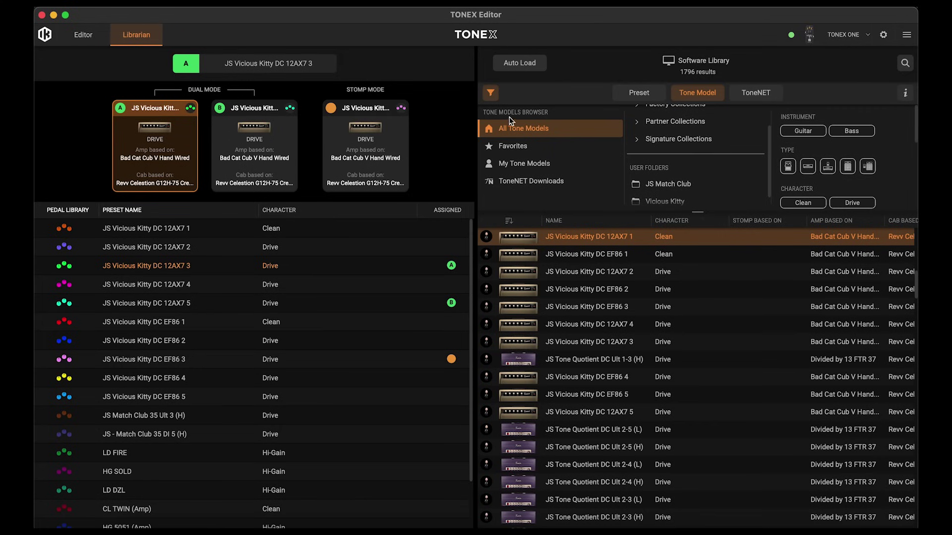
{"action": "left_click", "coordinate": [490, 97]}
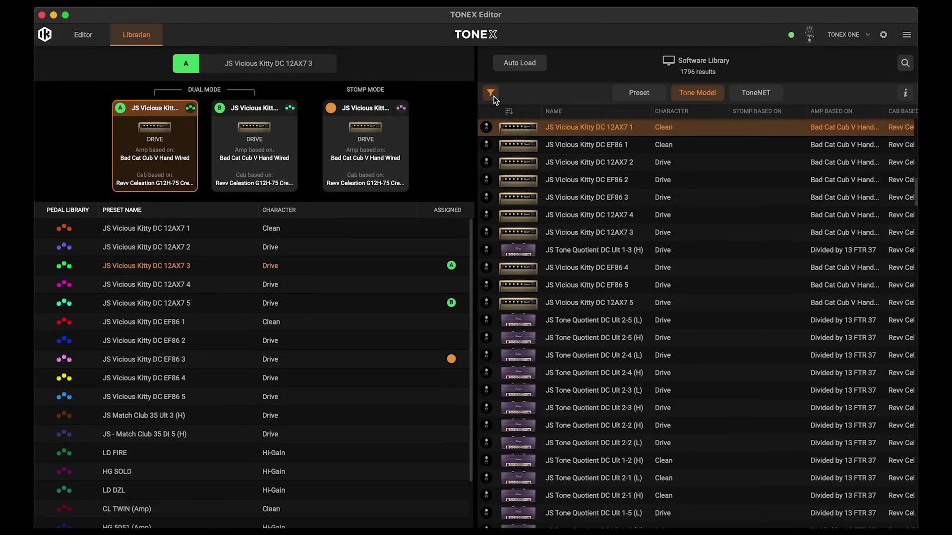
{"action": "left_click", "coordinate": [493, 98]}
{"action": "left_click", "coordinate": [492, 95]}
{"action": "left_click", "coordinate": [905, 94]}
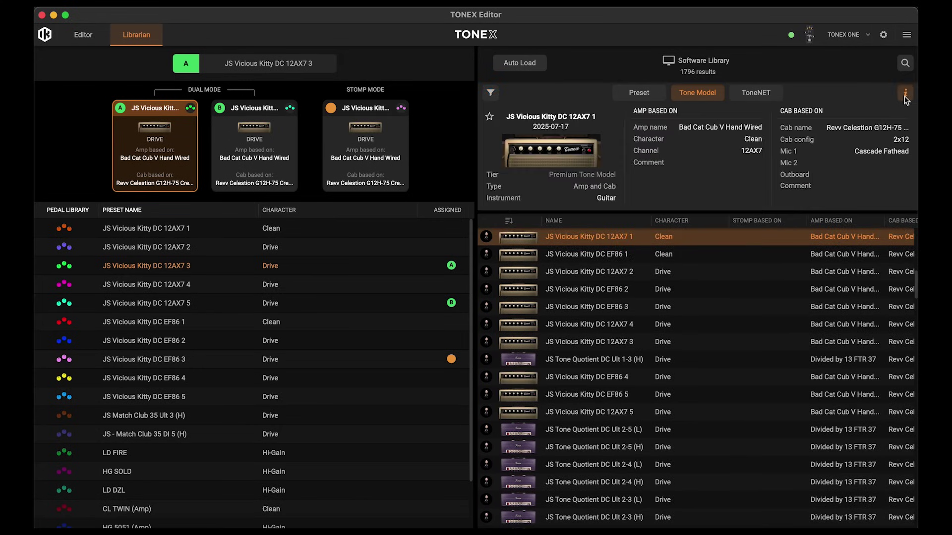
{"action": "left_click", "coordinate": [904, 97]}
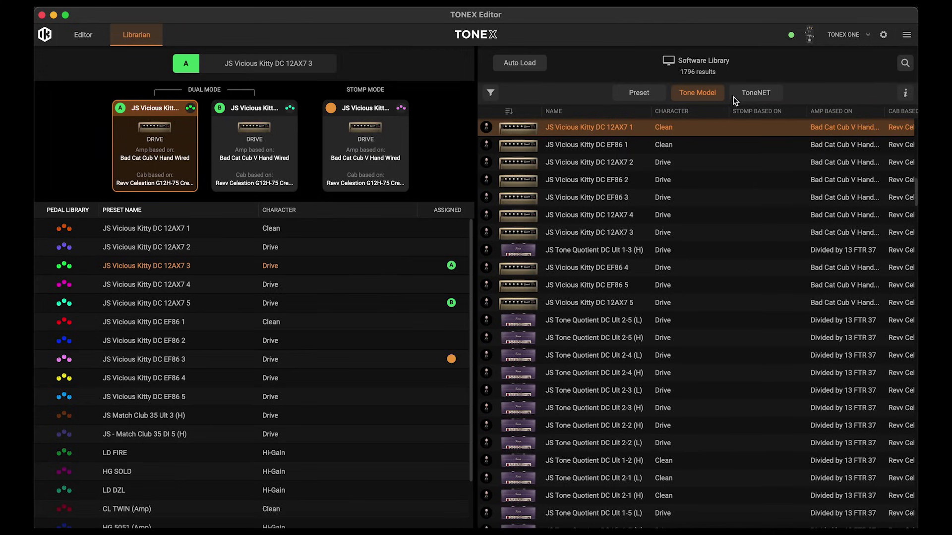